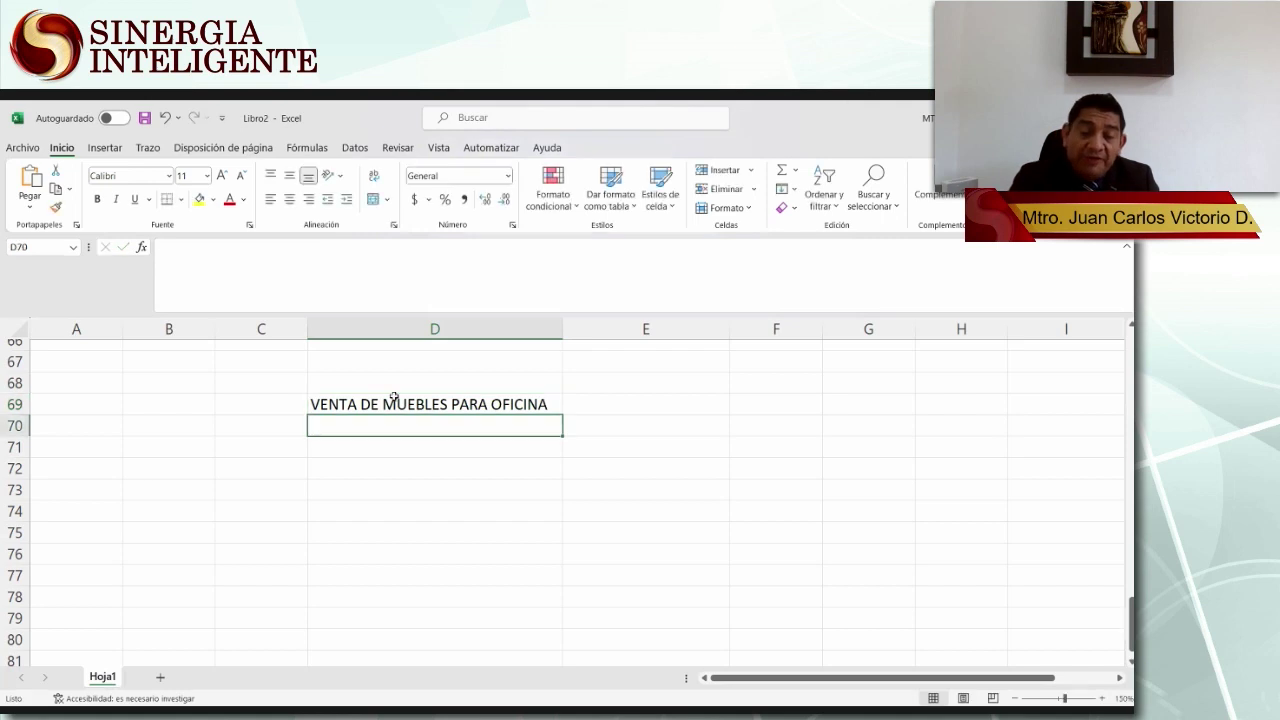
Enter 10000 as the office furniture sale amount in F69, two cells across from its description.
key("Right")
type("1")
key("BackSpace")
key("Right")
type("10000")
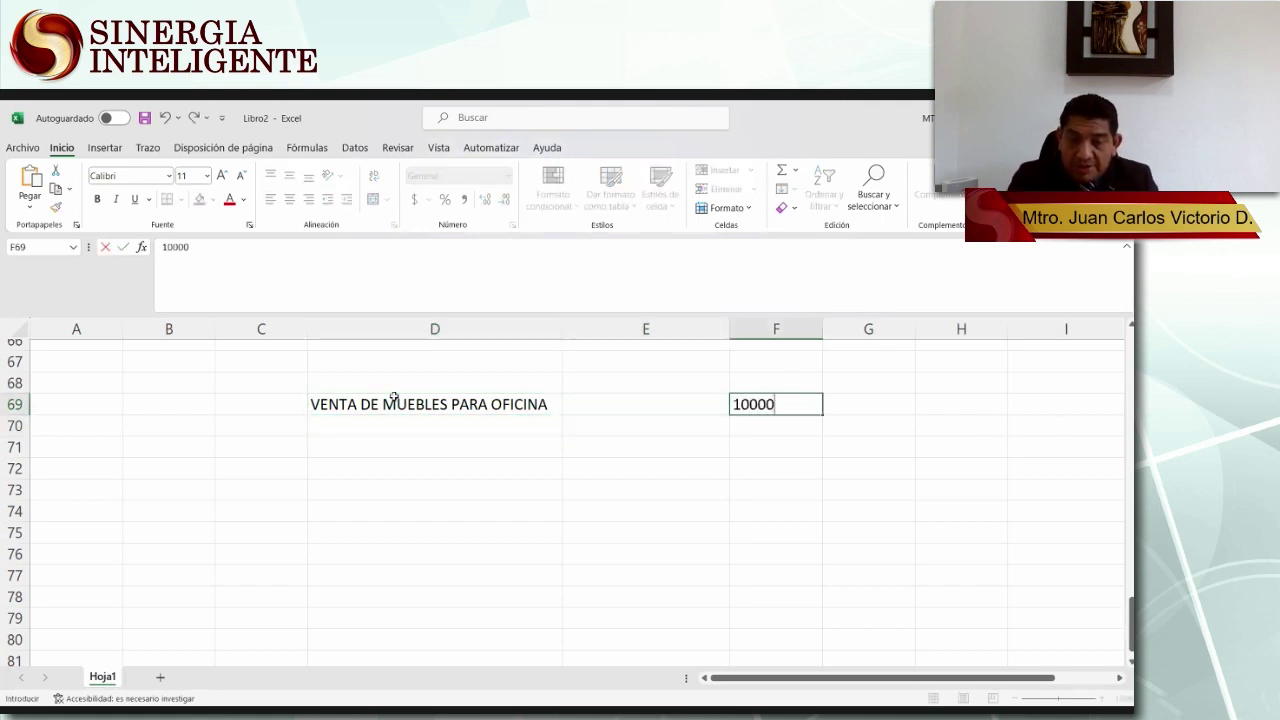
key("Return")
Add the labels IVA 16% in E70 and TOTAL in E71 below the sale amount's row.
key("Left")
key("Right")
key("Left")
key("Right")
key("Left")
type("IVA 16%")
key("Return")
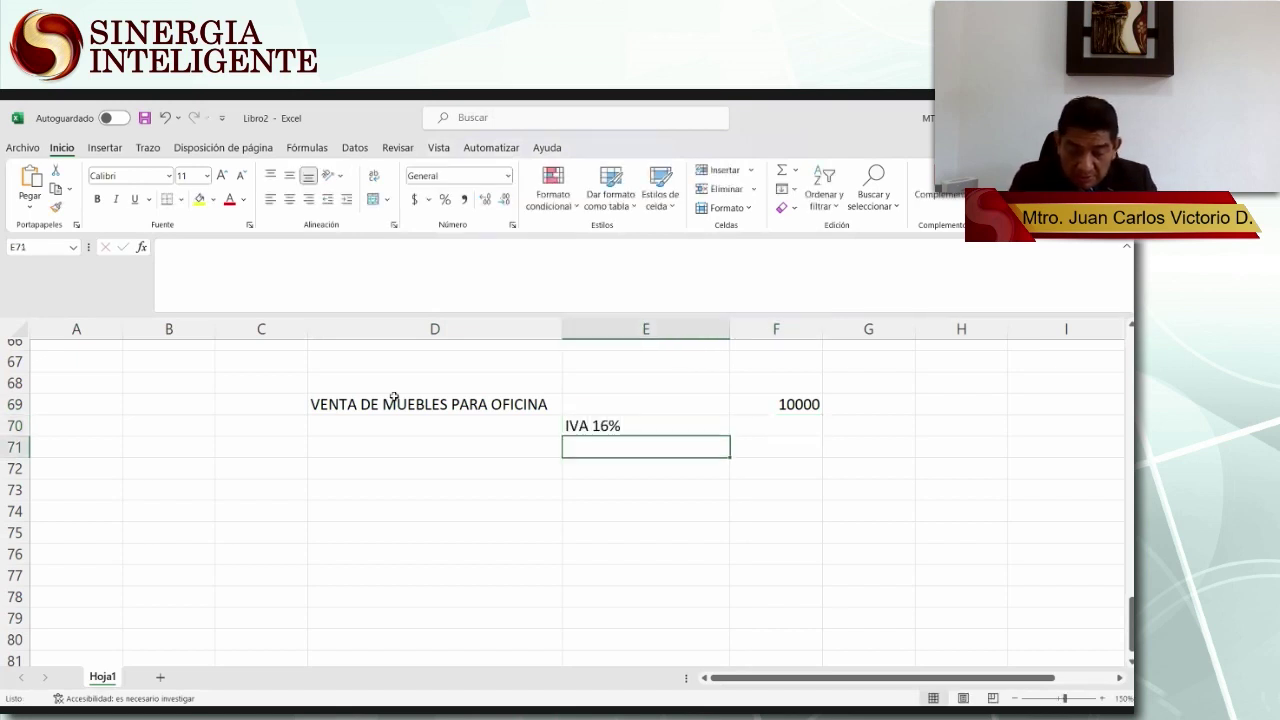
type("TOTAL")
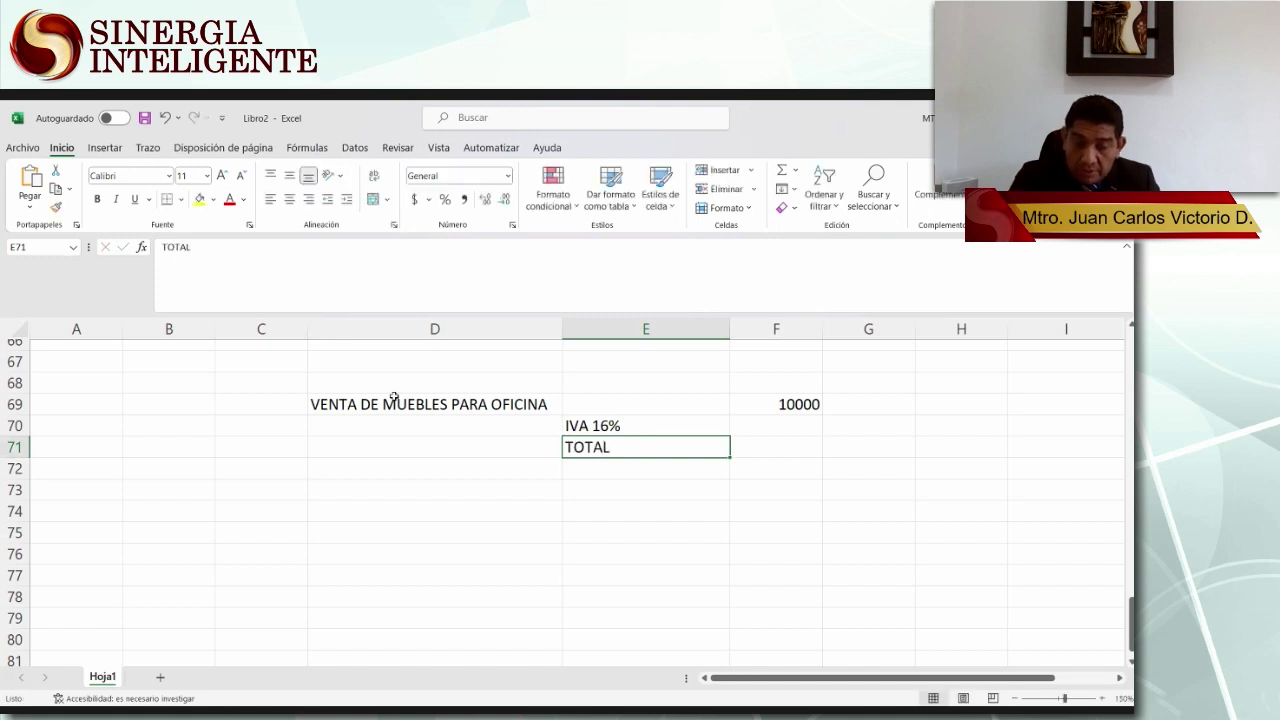
Calculate the IVA in F70 with the formula +F69*16%.
key("Tab")
key("Up")
type("+")
key("Up")
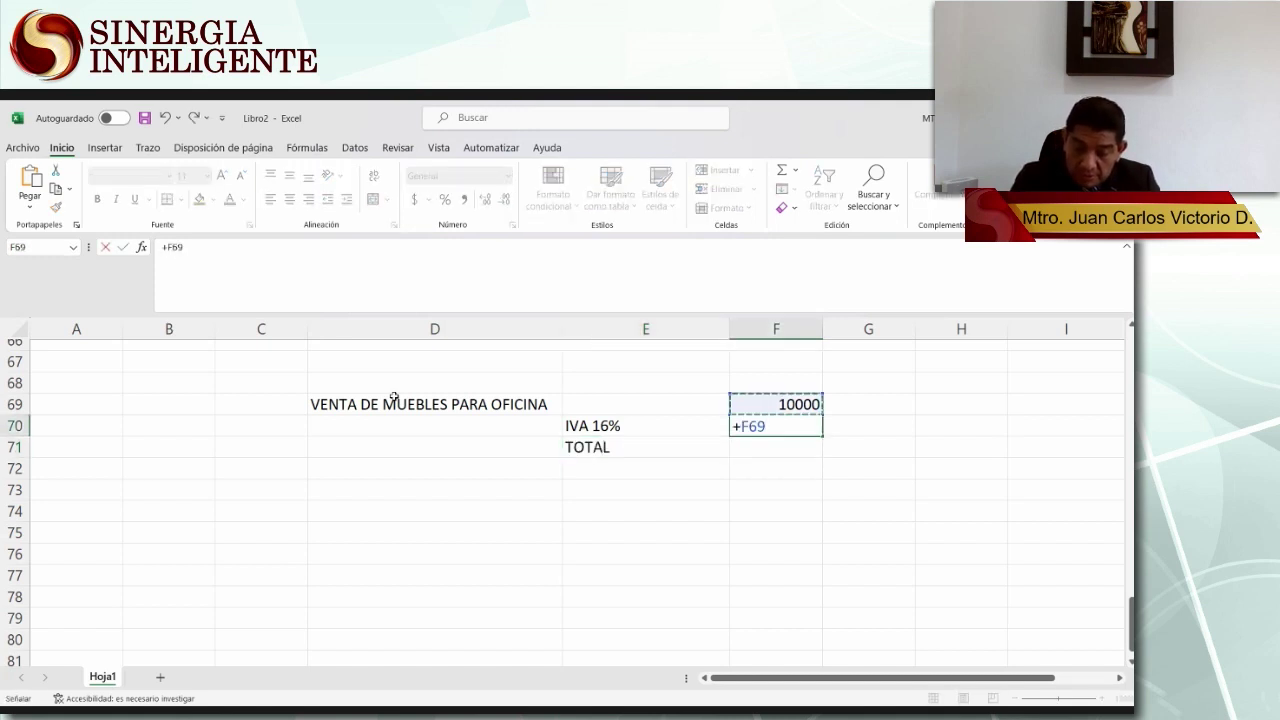
type("*16%")
key("Return")
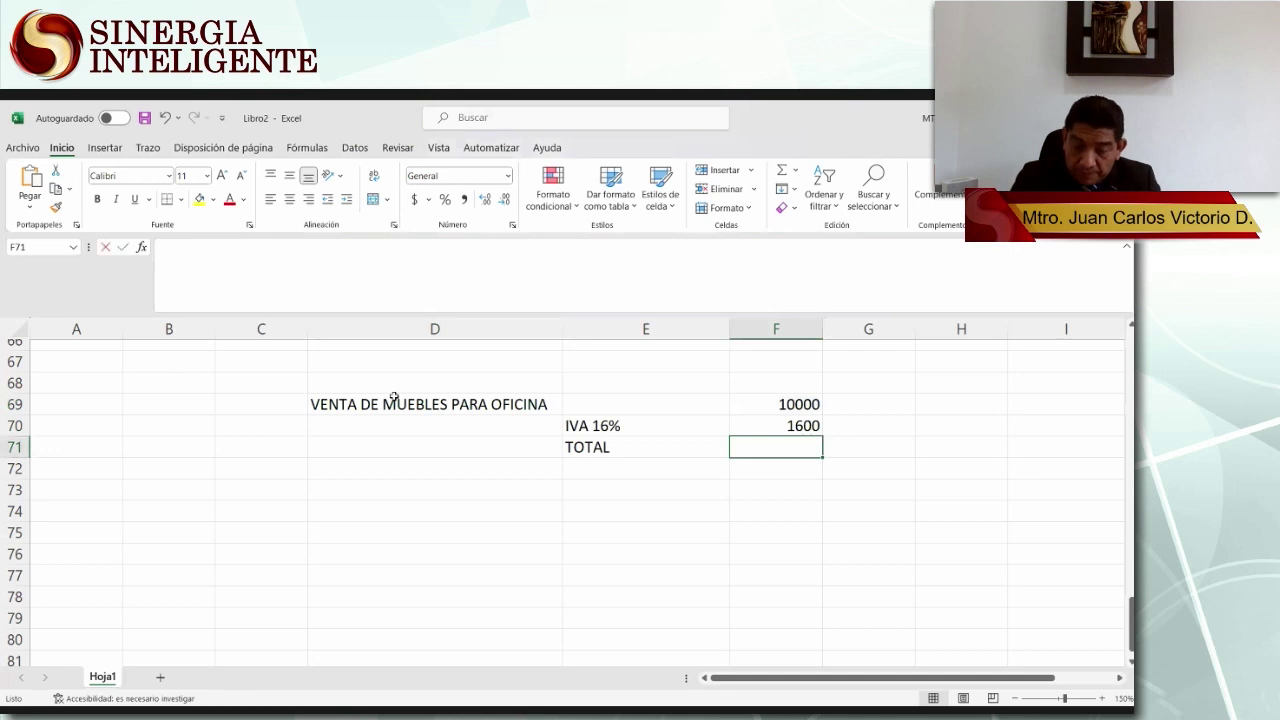
Calculate the total in F71 with the formula +F69+F70.
type("+")
key("Up")
key("Up")
type("+")
key("Up")
key("Return")
Apply the accounting currency format to the amounts in F69:F71.
key("Up")
key("Up")
key("Up")
key("shift+Down")
key("shift+Down")
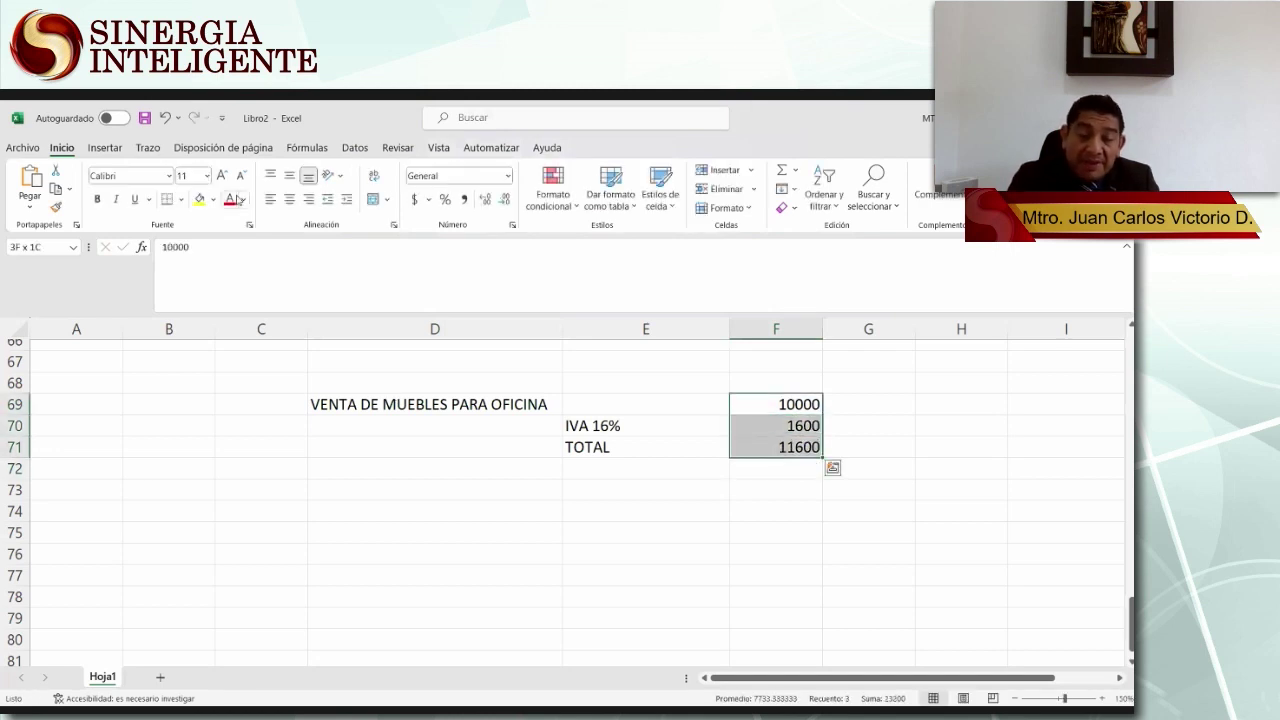
left_click(413, 200)
Label the sale amount SUBTOTAL in cell E69.
key("Up")
key("Down")
key("Left")
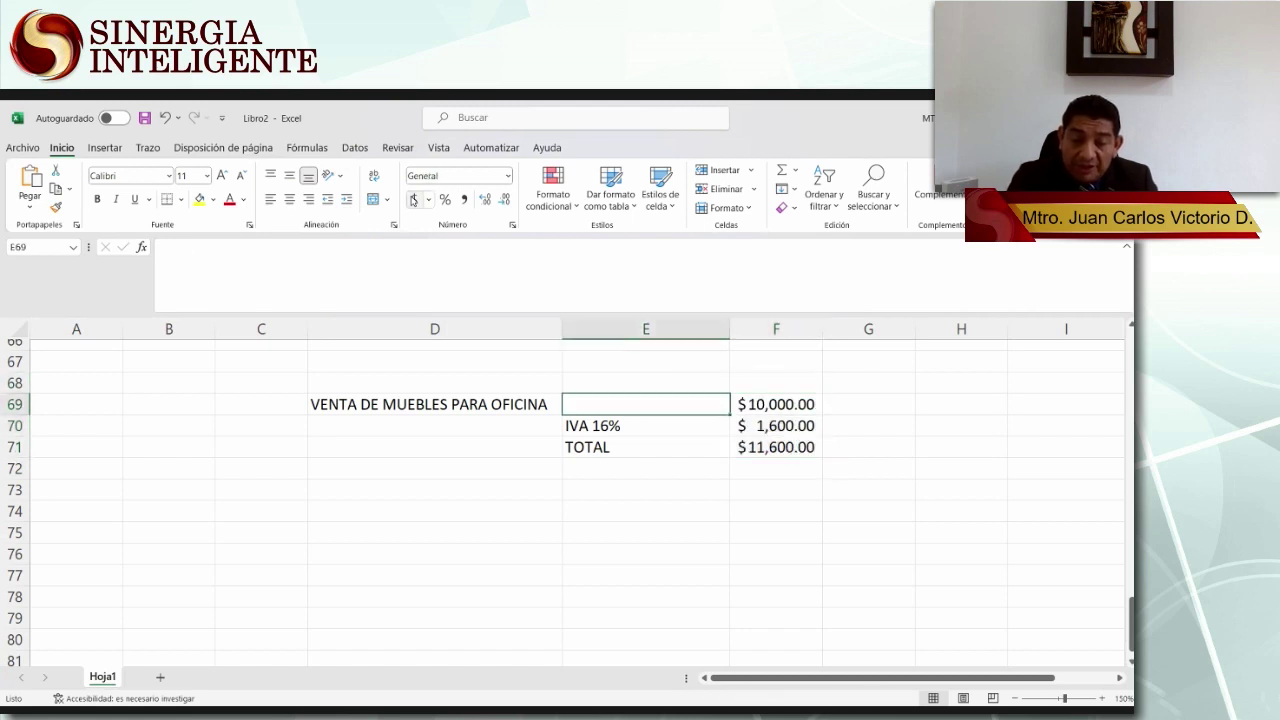
type("SUBTOTAL")
key("Return")
Enter PPD, 99 in D67 above the sale description and give the cell a yellow fill.
key("Up")
key("Up")
key("Left")
key("Left")
key("Up")
key("Right")
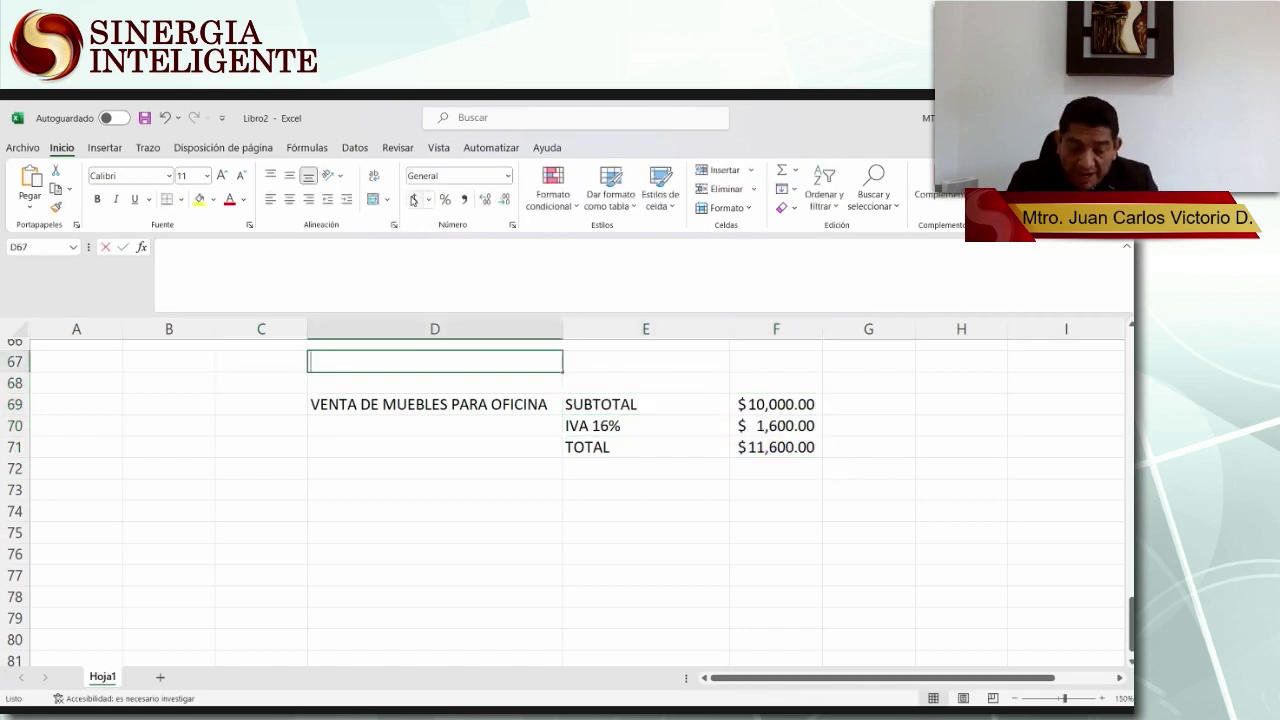
type("PPD, 99")
key("Return")
key("Up")
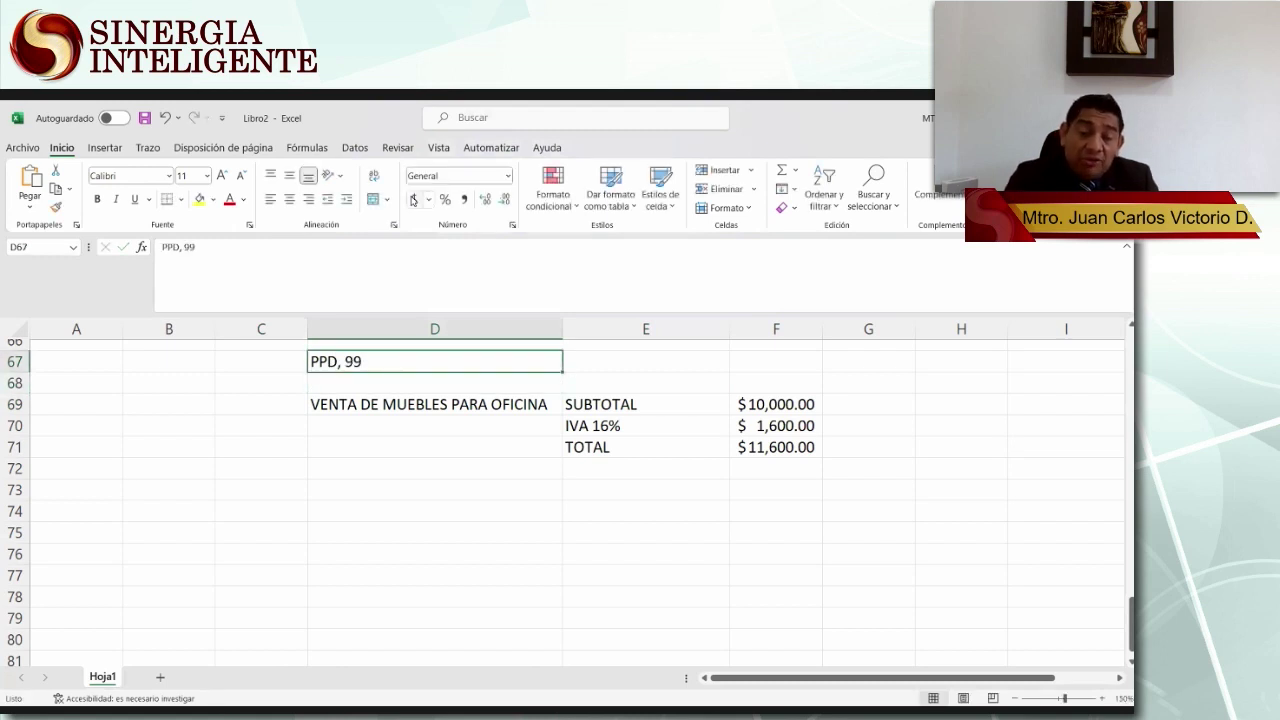
left_click(200, 199)
Go through the sale description, subtotal, IVA and total cells of the furniture sale to review the example.
key("Down")
key("Down")
key("Down")
key("Down")
key("Up")
key("Up")
key("Up")
key("Down")
key("Down")
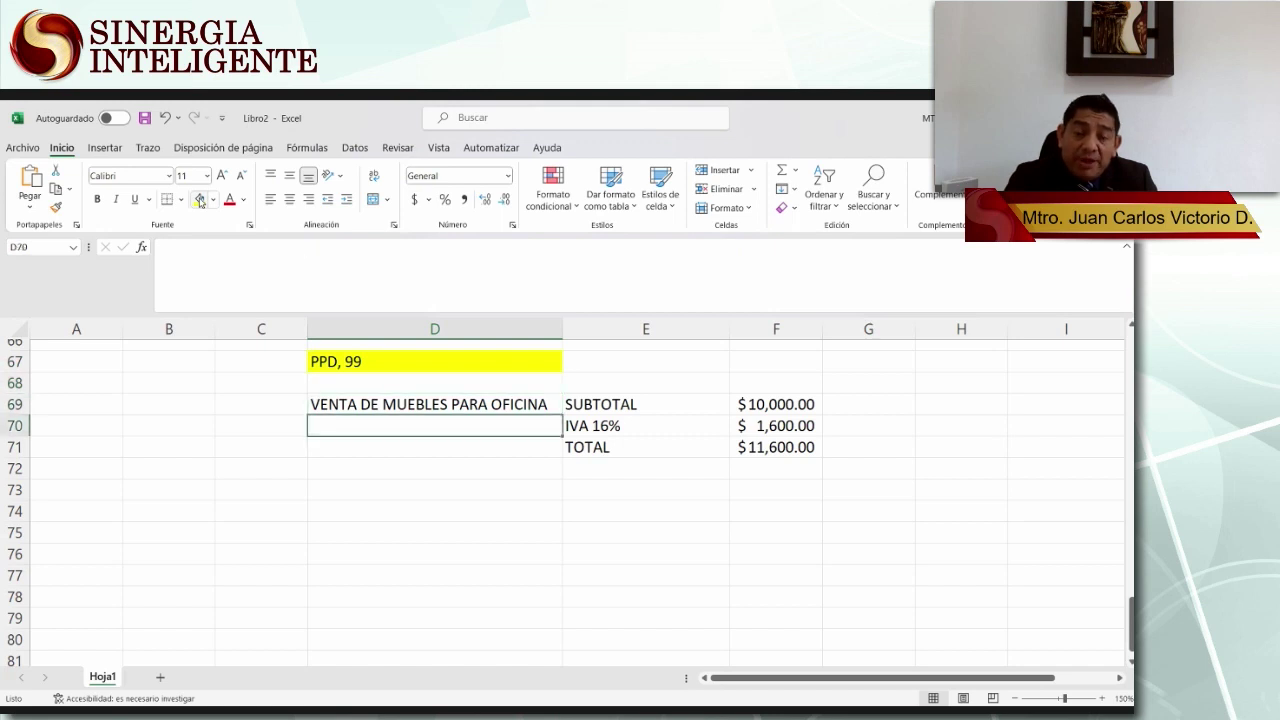
key("Up")
key("Right")
key("Left")
key("Left")
key("Right")
key("Right")
key("Right")
key("Right")
key("Left")
key("Left")
key("Right")
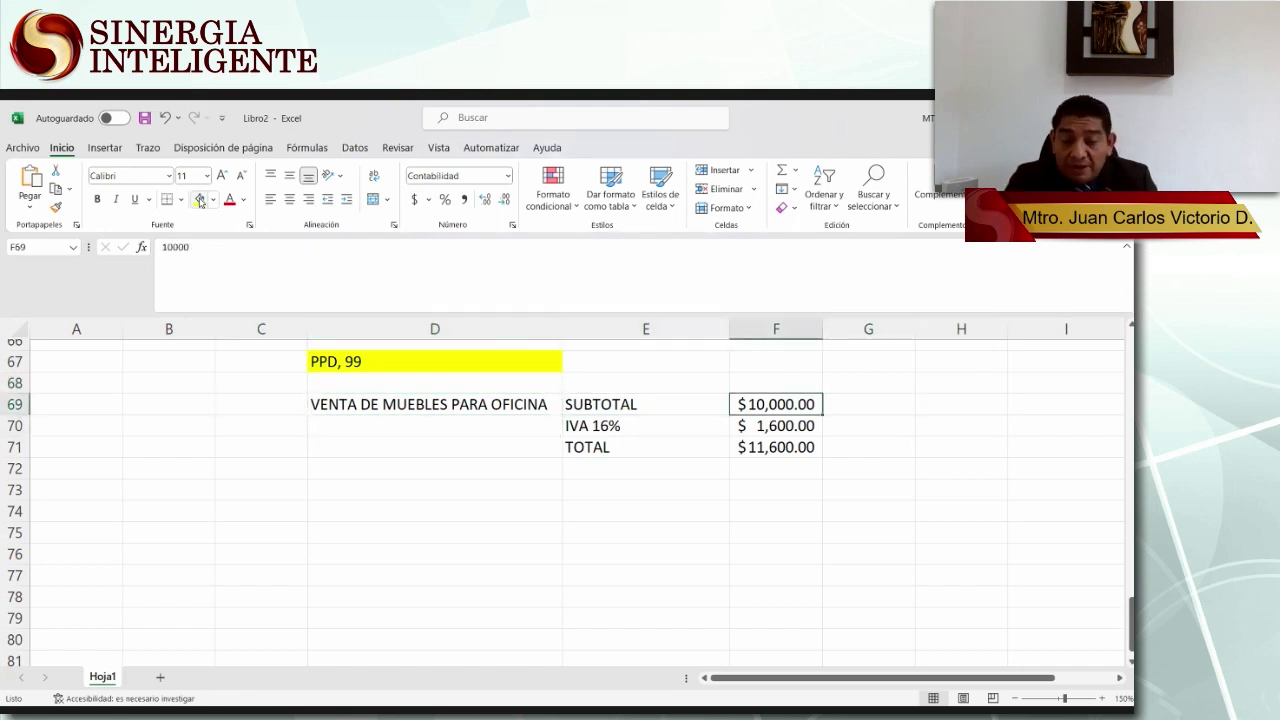
key("Down")
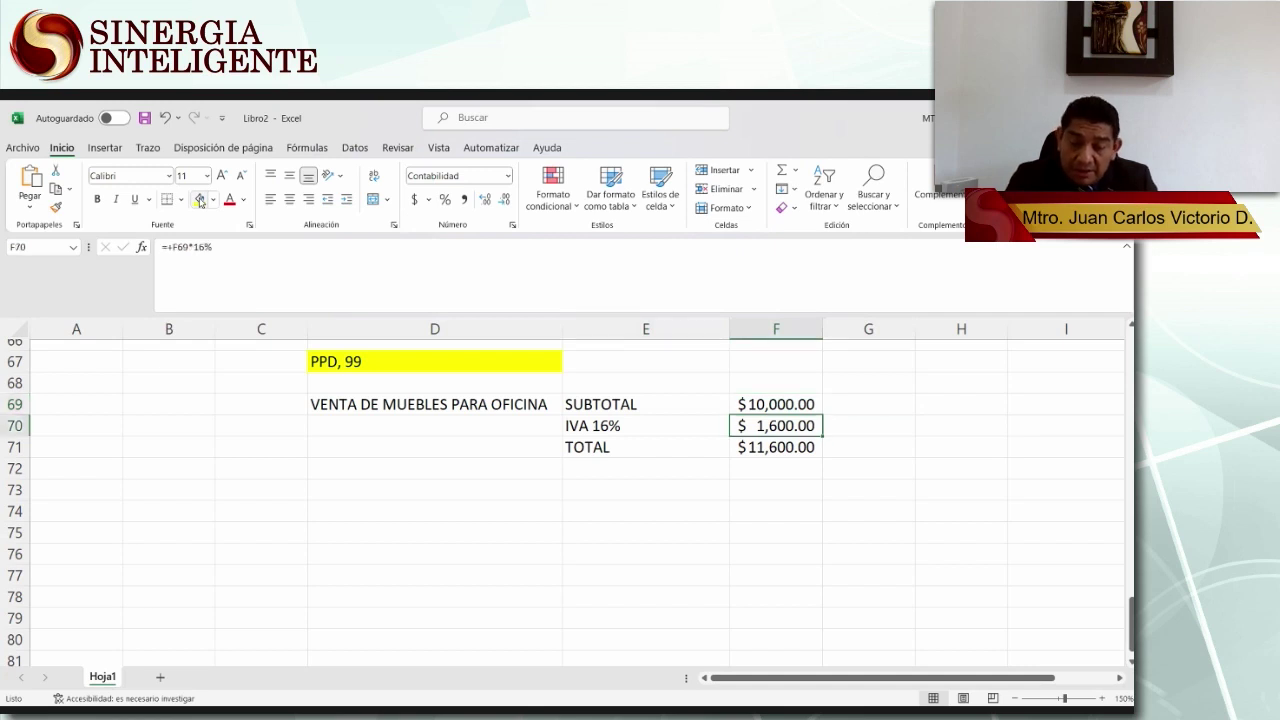
key("Down")
key("Down")
key("Left")
key("Up")
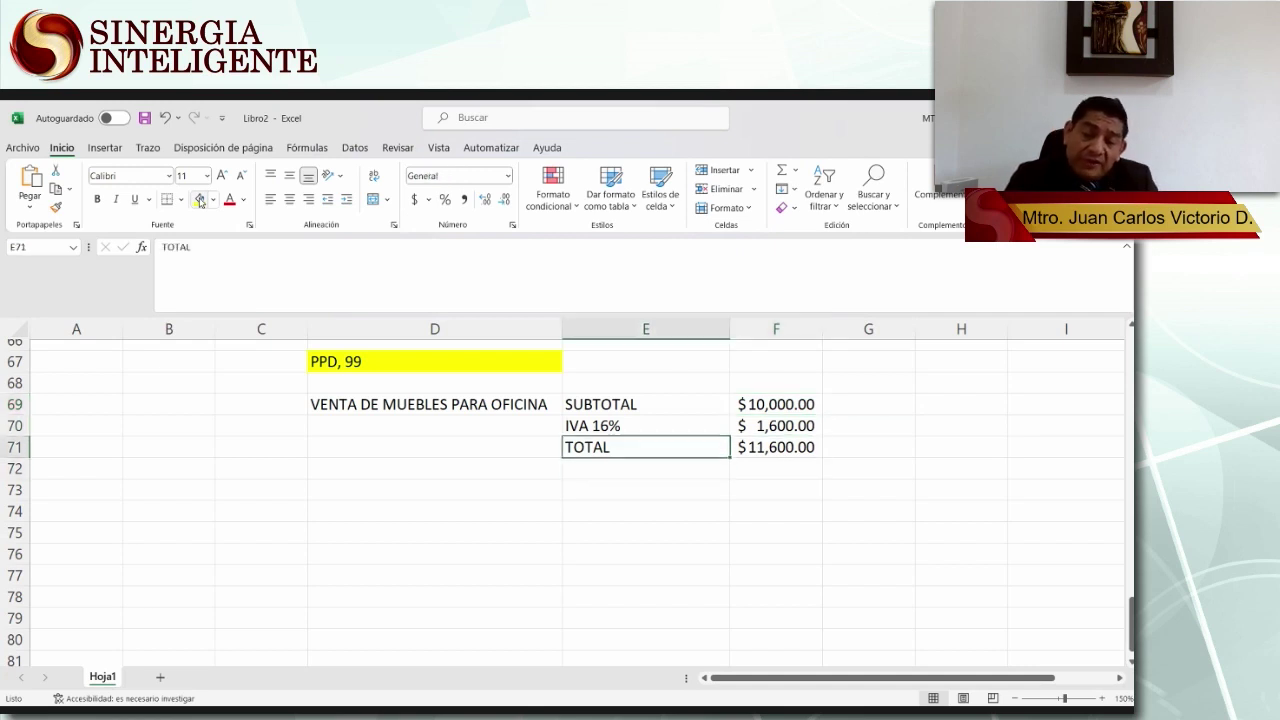
key("Right")
key("Right")
key("Left")
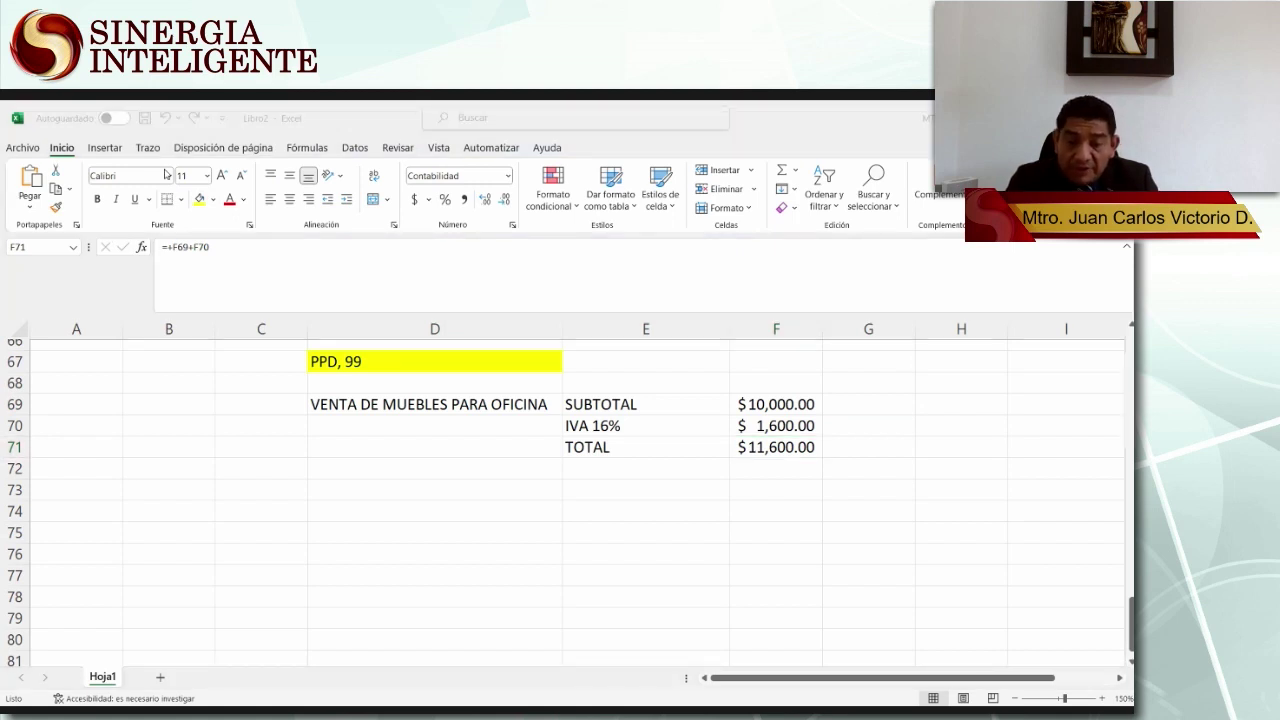
Switch to the SAT Factura Electrónica portal and examine the invoice's postal code, issue date, invoice type and payment form.
key("alt+Tab")
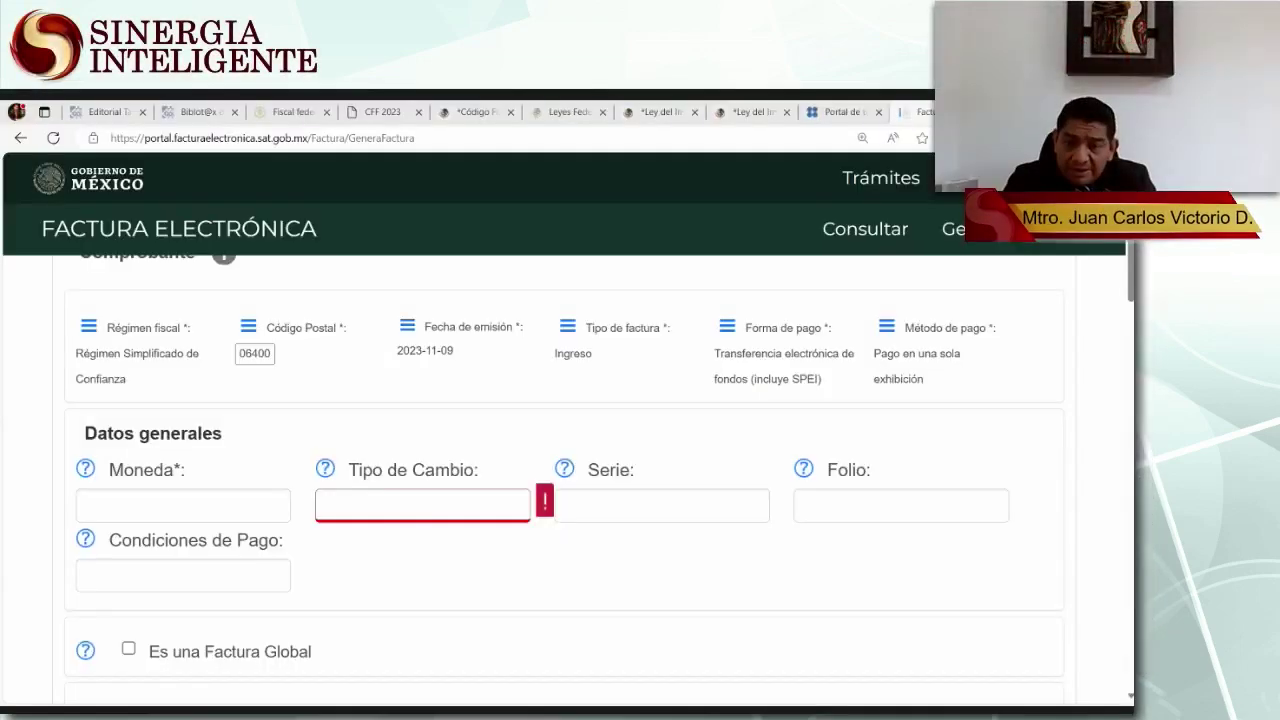
scroll(878, 446, "down", 1)
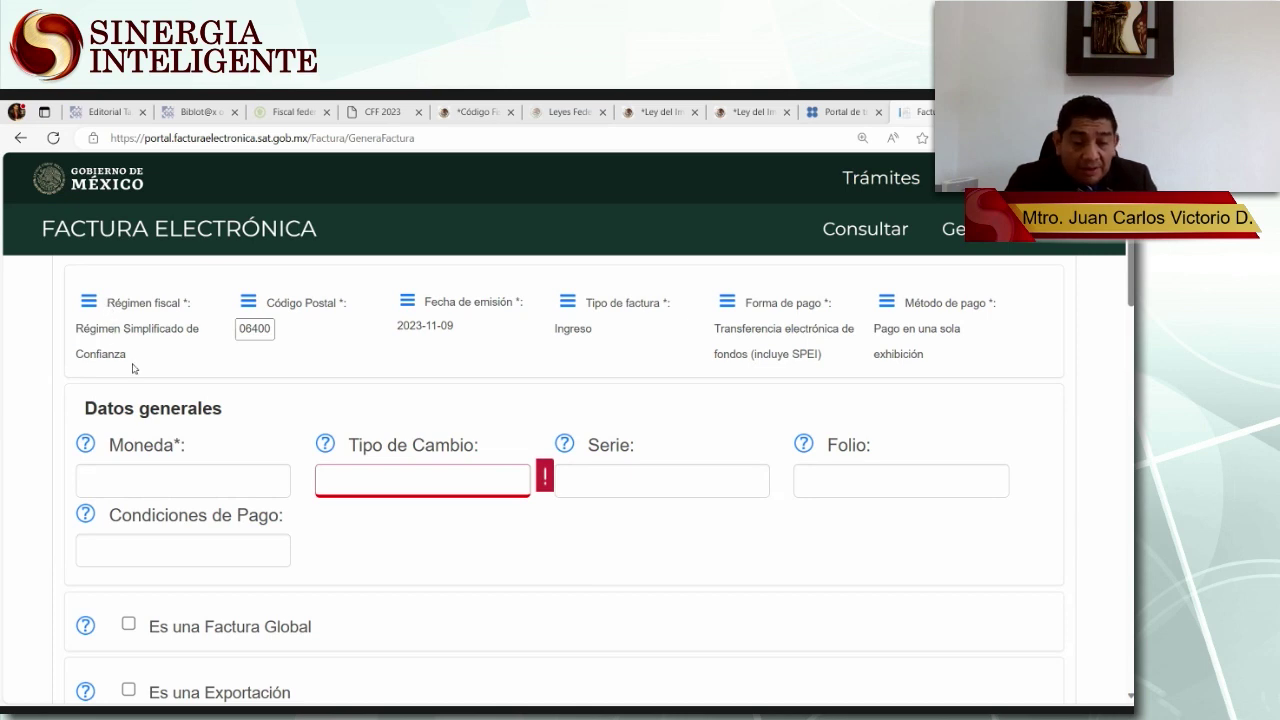
left_click_drag(136, 369, 377, 363)
left_click(380, 365)
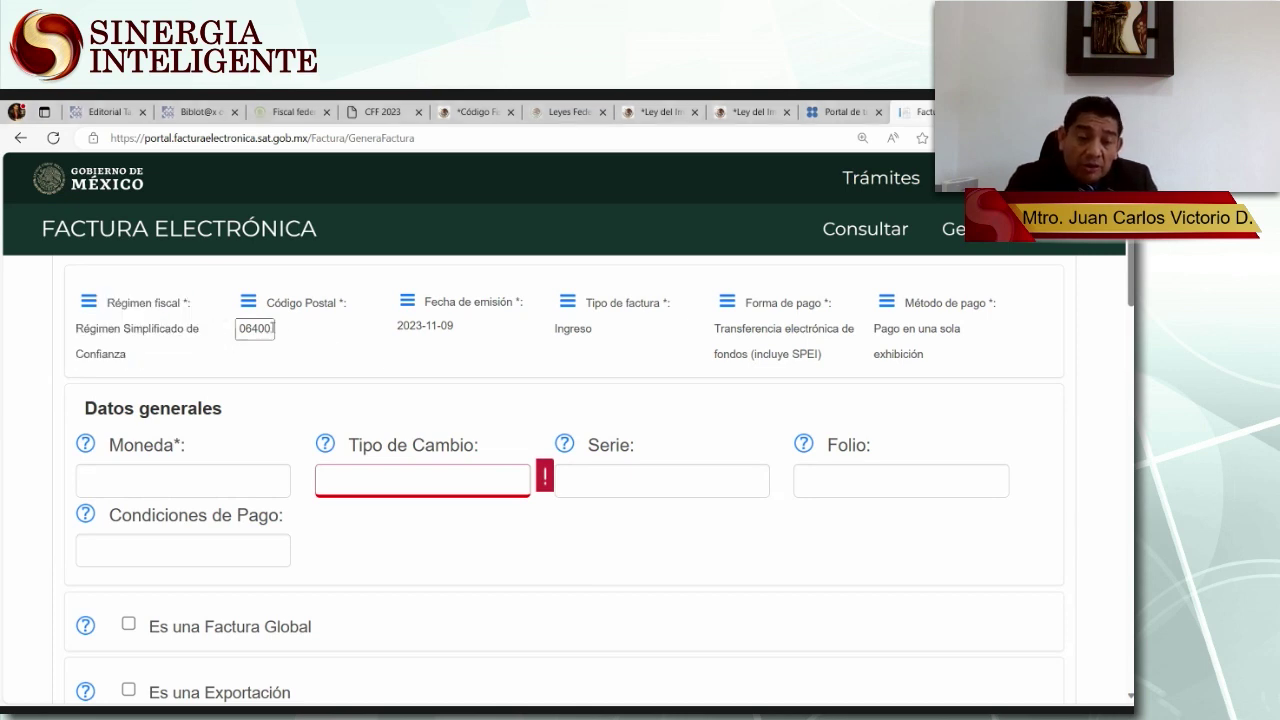
left_click_drag(242, 328, 288, 335)
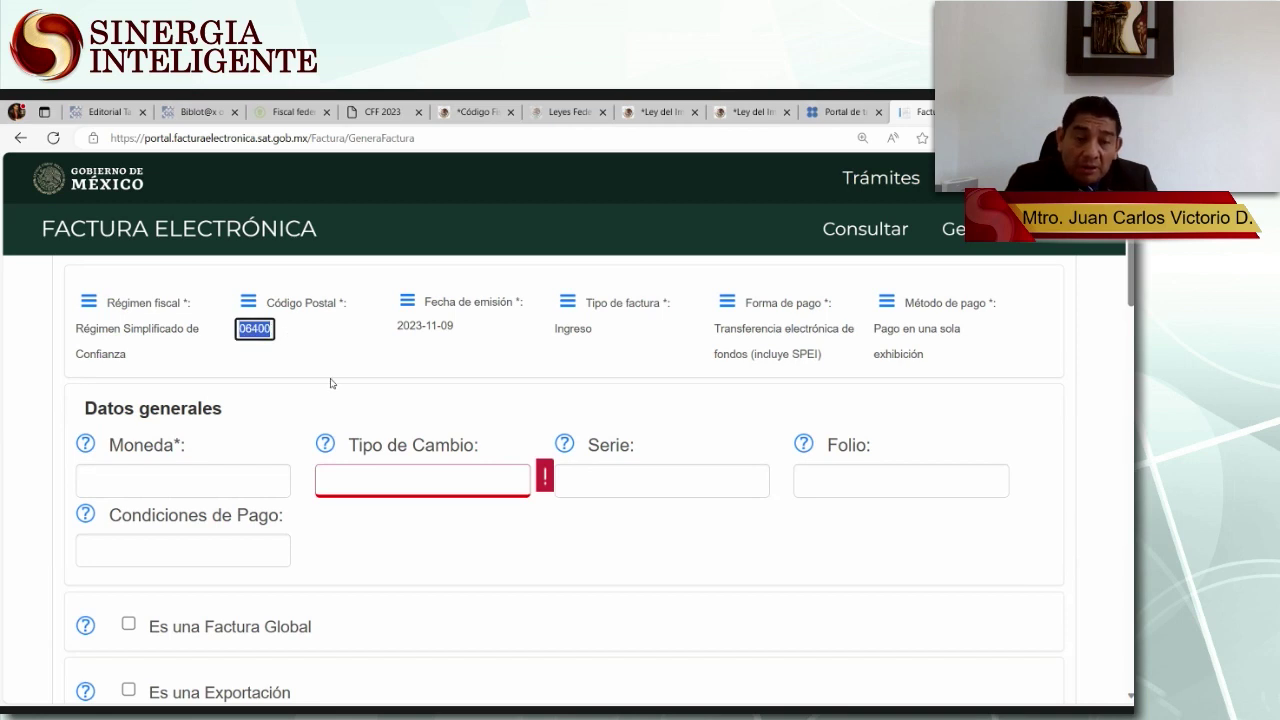
left_click(382, 363)
left_click_drag(397, 327, 448, 334)
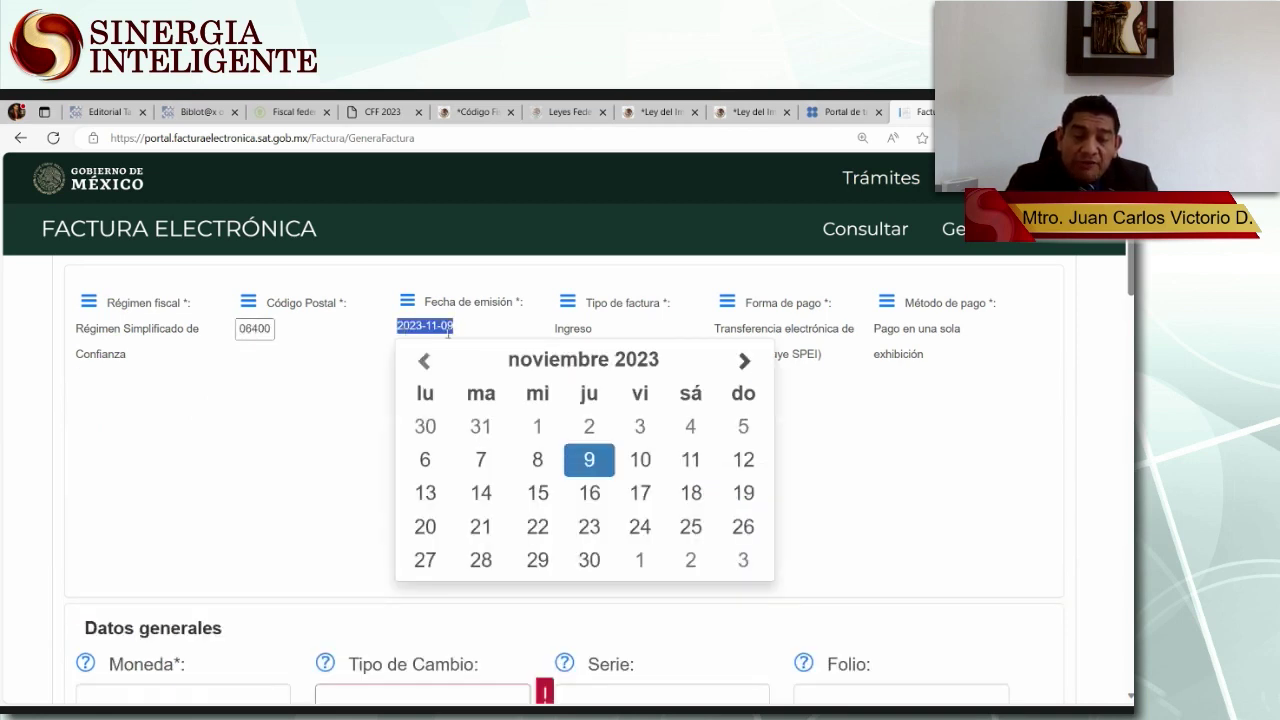
left_click(920, 558)
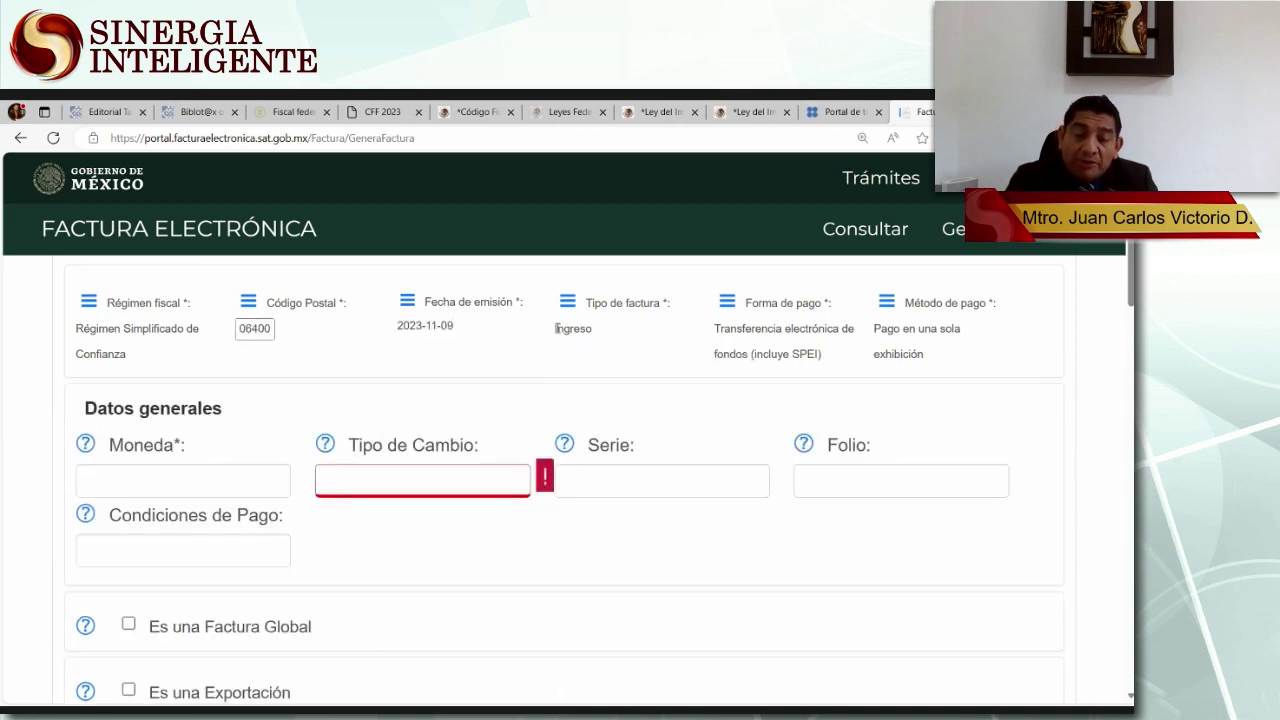
left_click_drag(557, 328, 598, 341)
left_click_drag(707, 333, 826, 356)
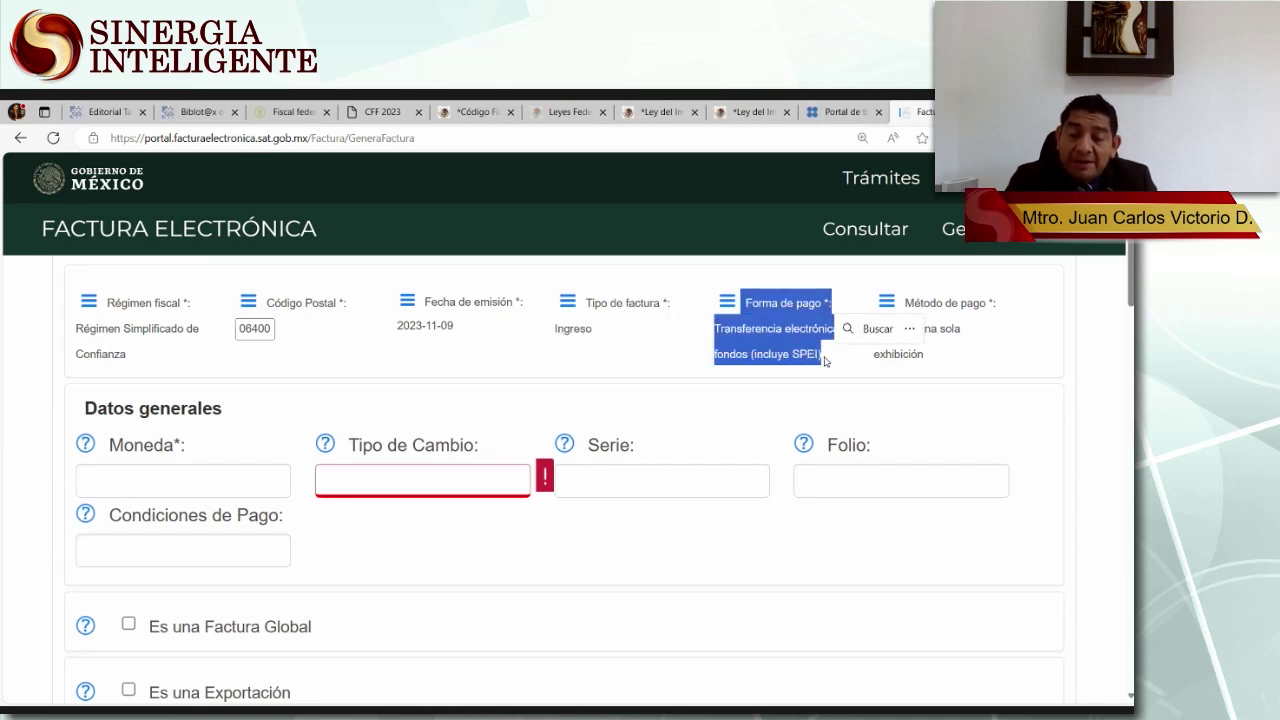
Set the invoice's Forma de pago to Por definir and check its Método de pago.
left_click(728, 304)
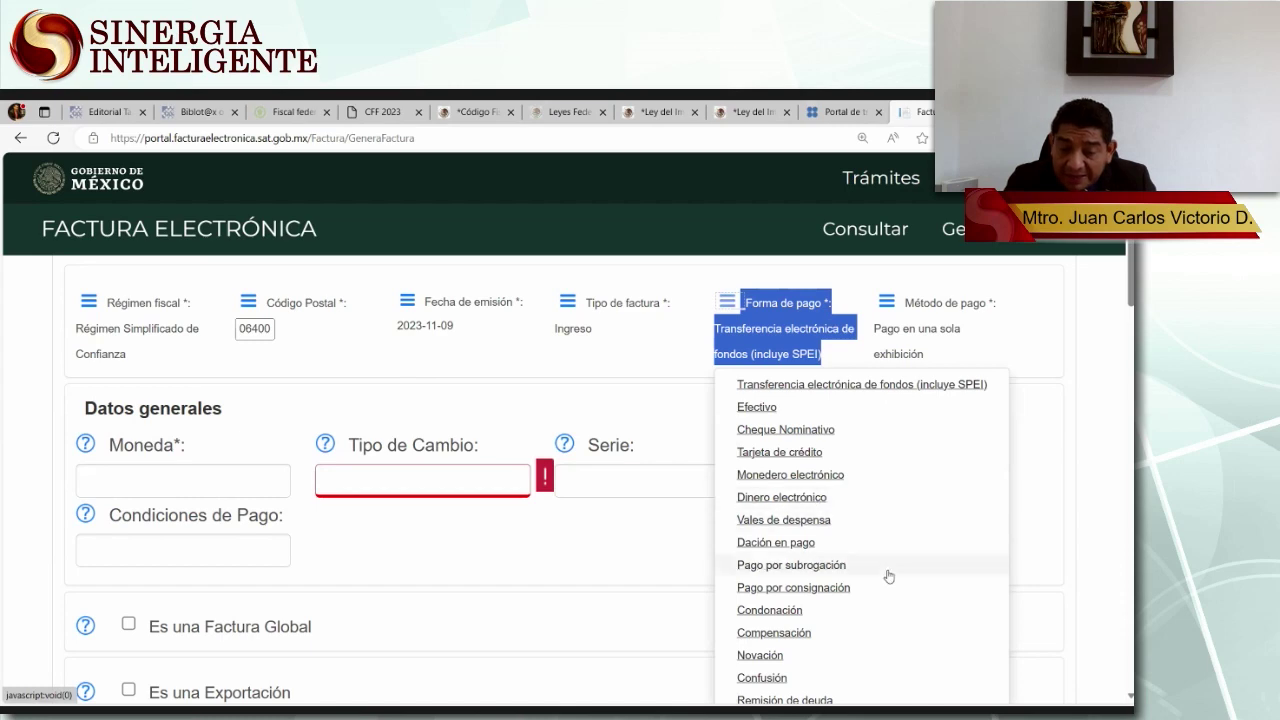
scroll(877, 578, "down", 2)
scroll(877, 580, "down", 3)
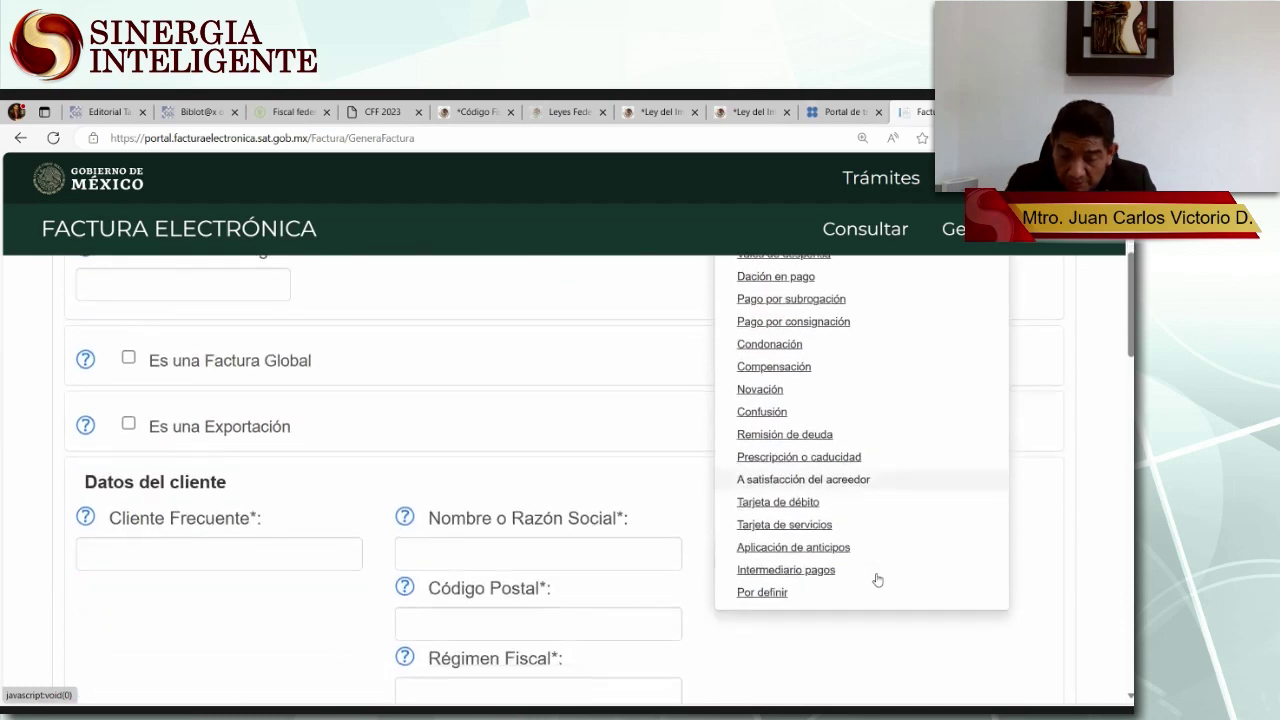
left_click(770, 588)
scroll(878, 556, "up", 3)
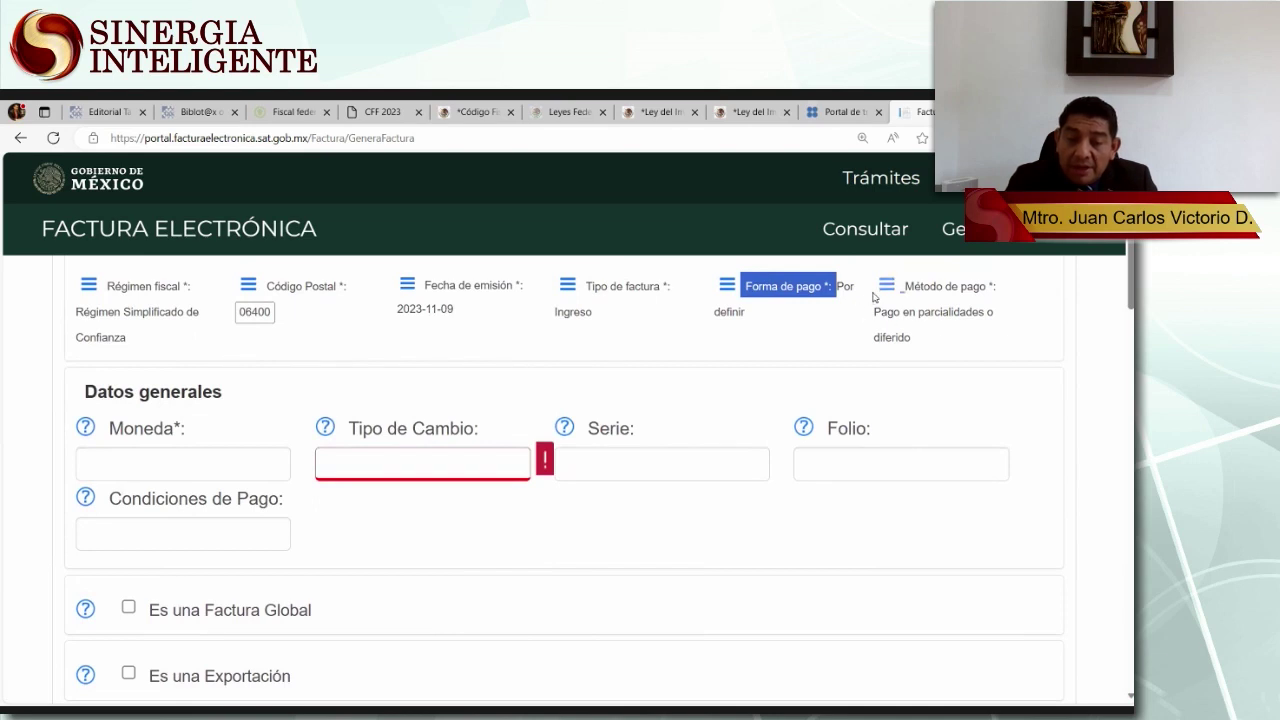
left_click_drag(870, 314, 955, 379)
left_click(958, 389)
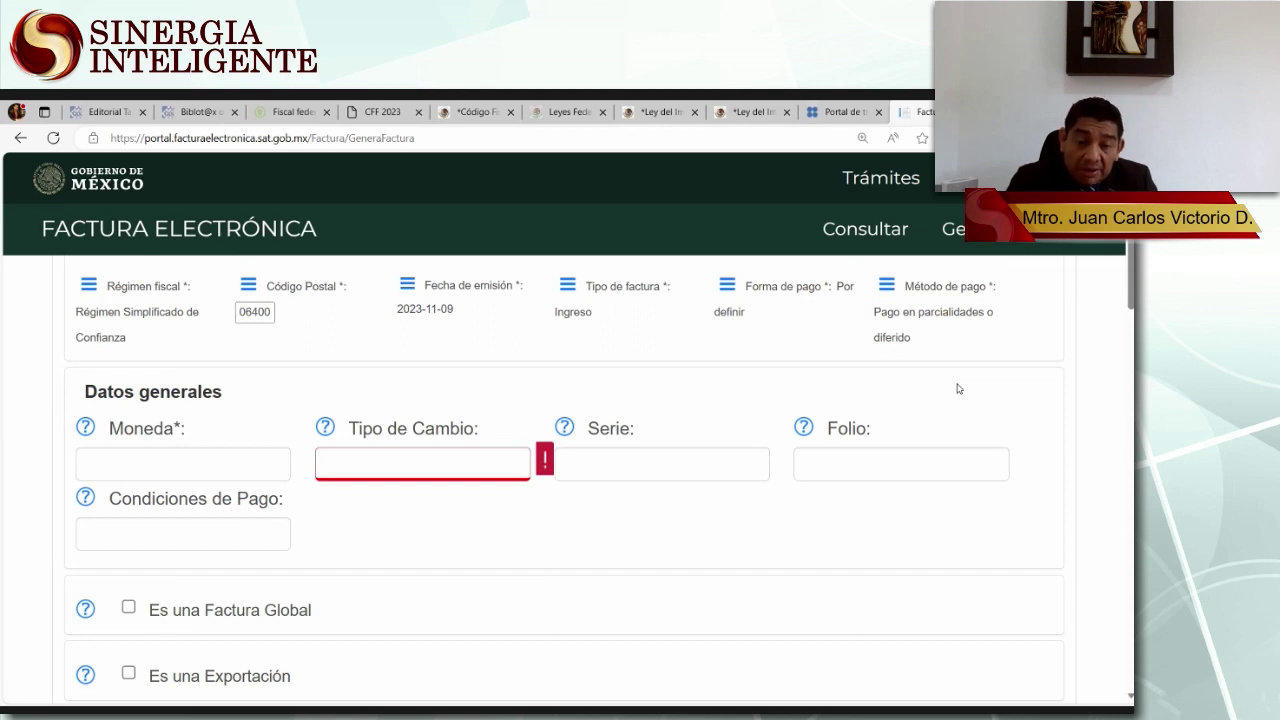
Look over the Datos generales section, then switch to the Excel workbook and check the subtotal in F69.
scroll(958, 389, "down", 1)
scroll(958, 389, "down", 1)
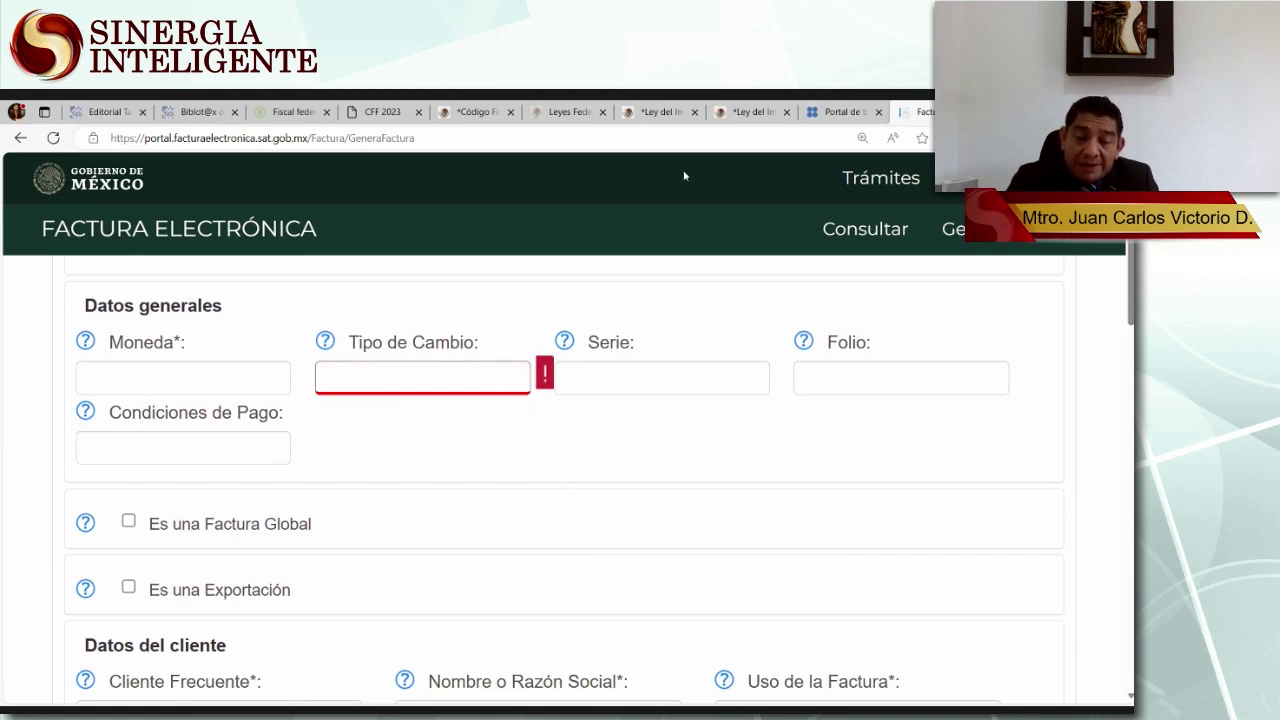
key("alt+Tab")
key("Up")
key("Up")
key("Up")
key("Right")
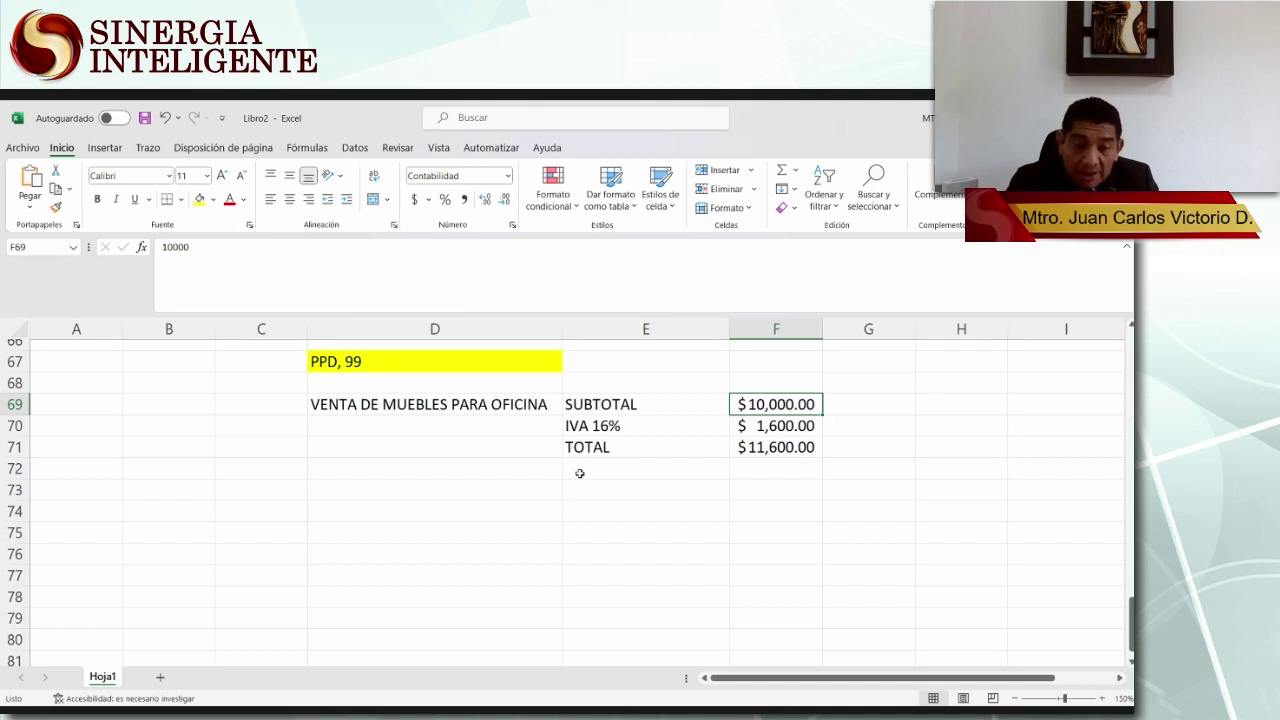
Return to the SAT invoice form and set Moneda to Peso Mexicano.
key("alt+Tab")
left_click(190, 366)
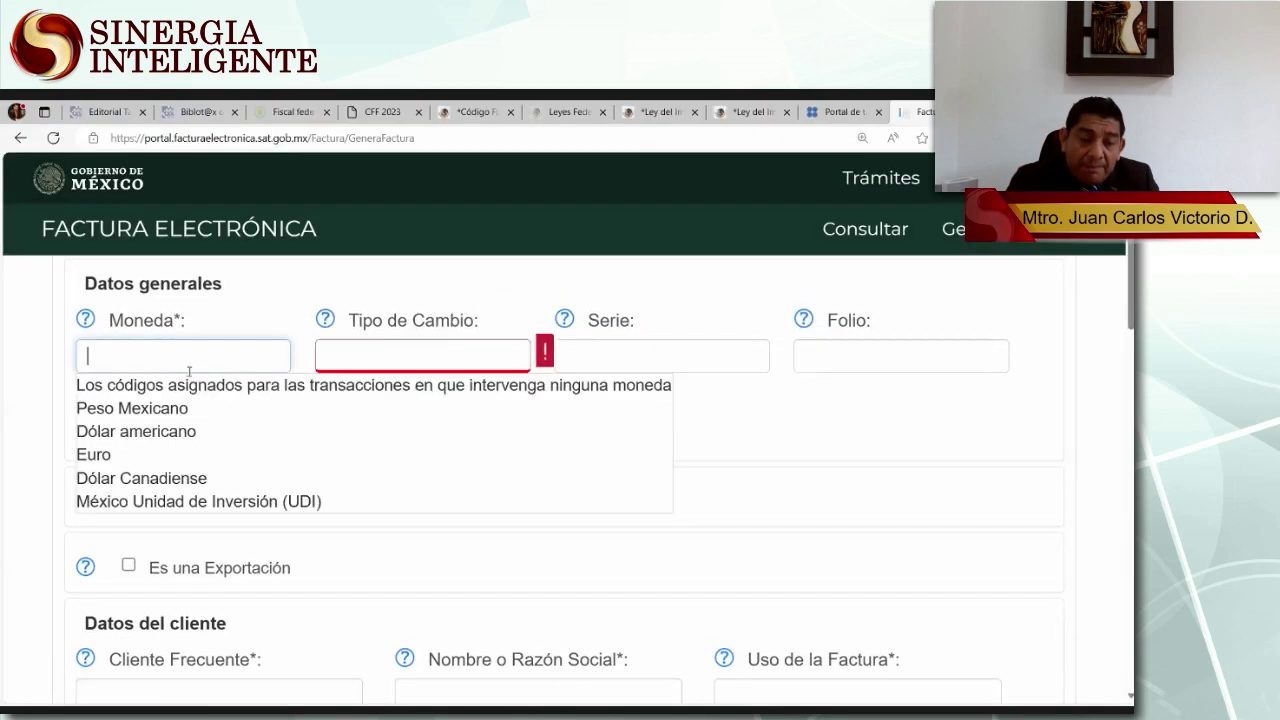
left_click(173, 409)
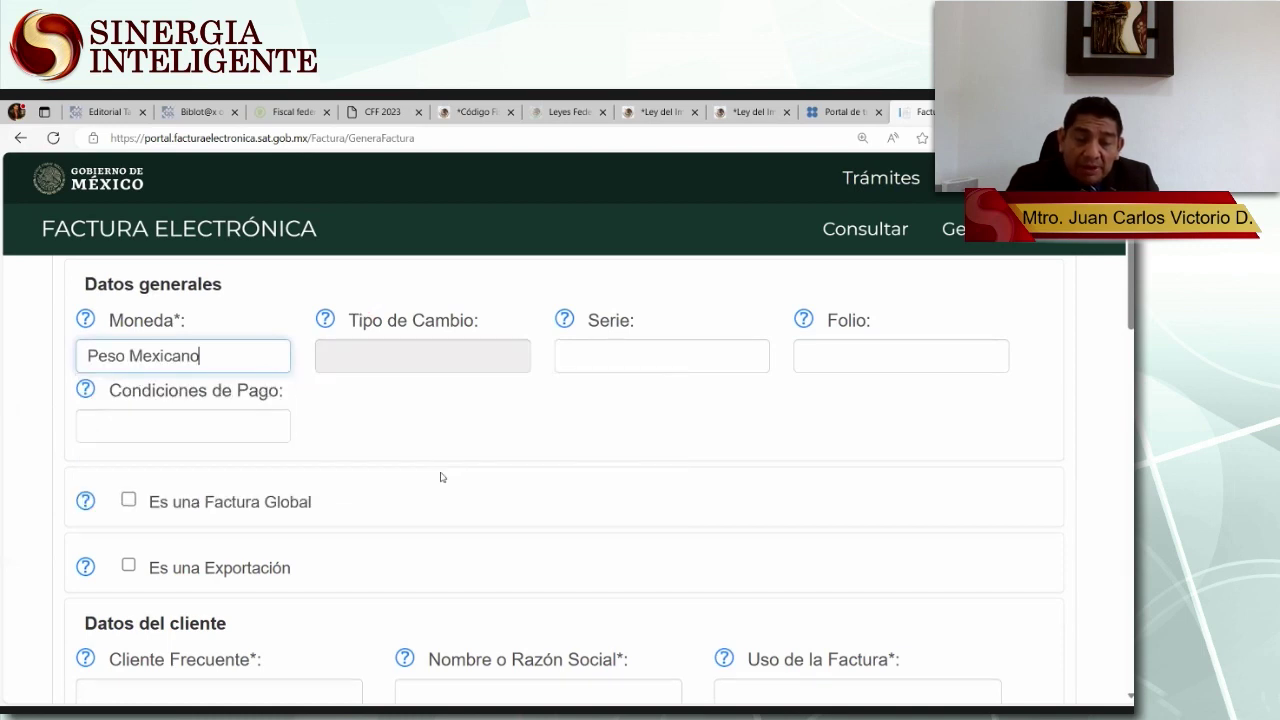
Examine the Serie and Folio fields, the global invoice and export options, and the Datos del cliente section.
left_click_drag(588, 322, 636, 322)
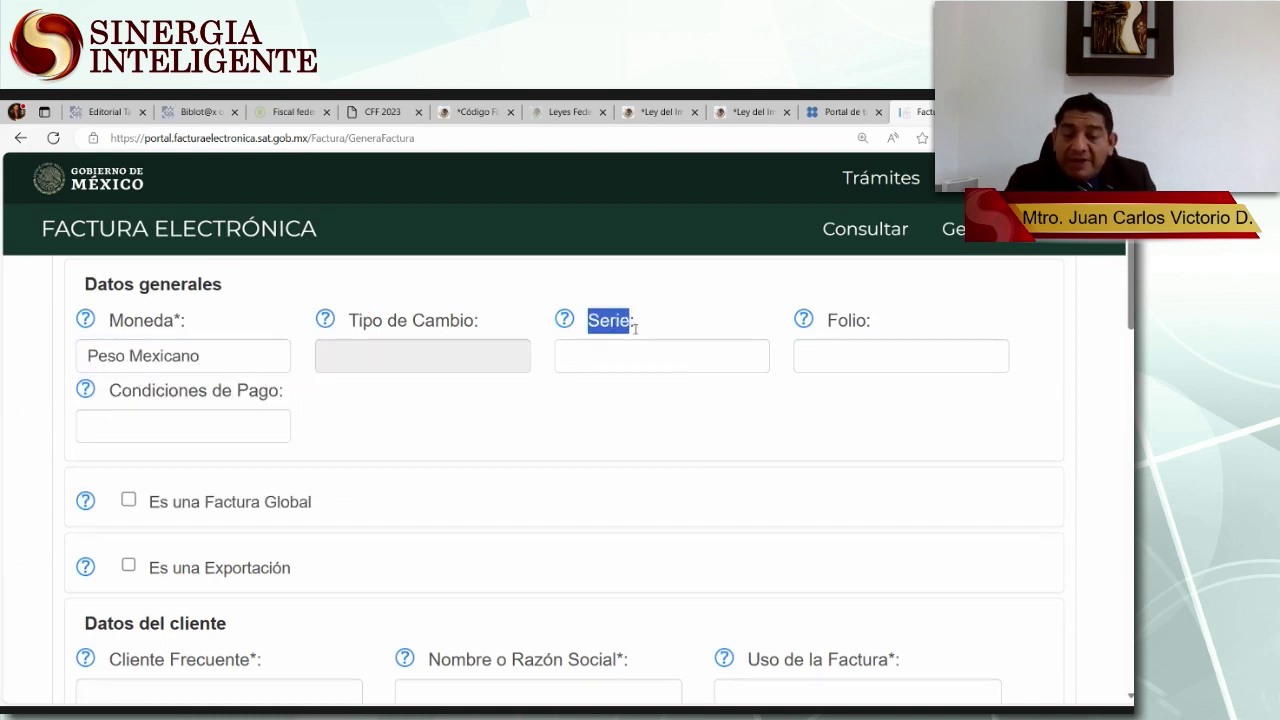
left_click_drag(829, 320, 872, 320)
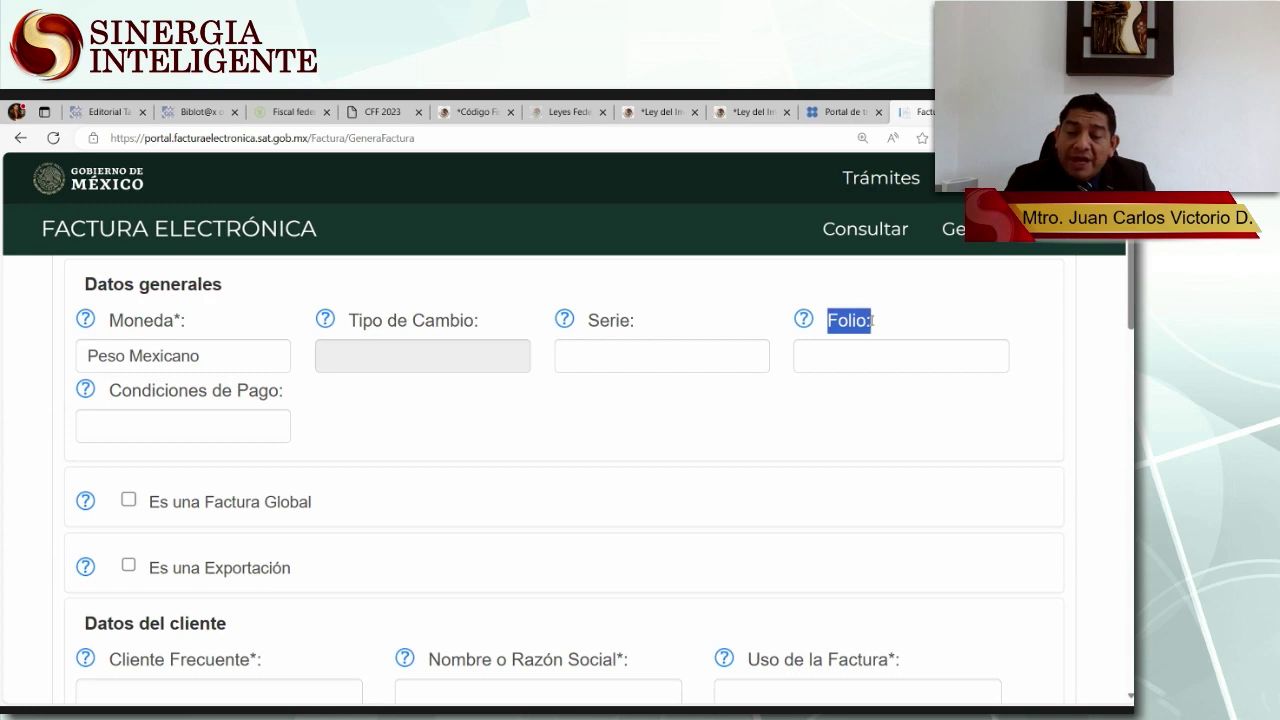
scroll(818, 465, "down", 1)
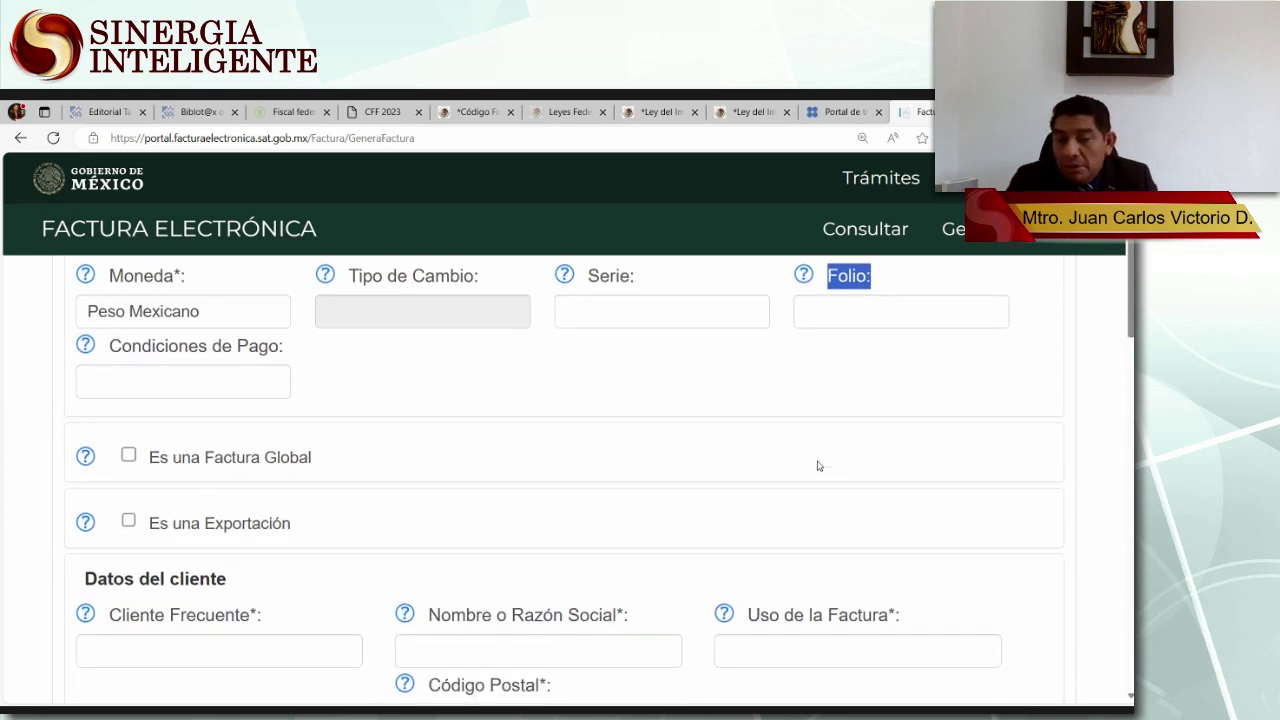
scroll(818, 465, "down", 1)
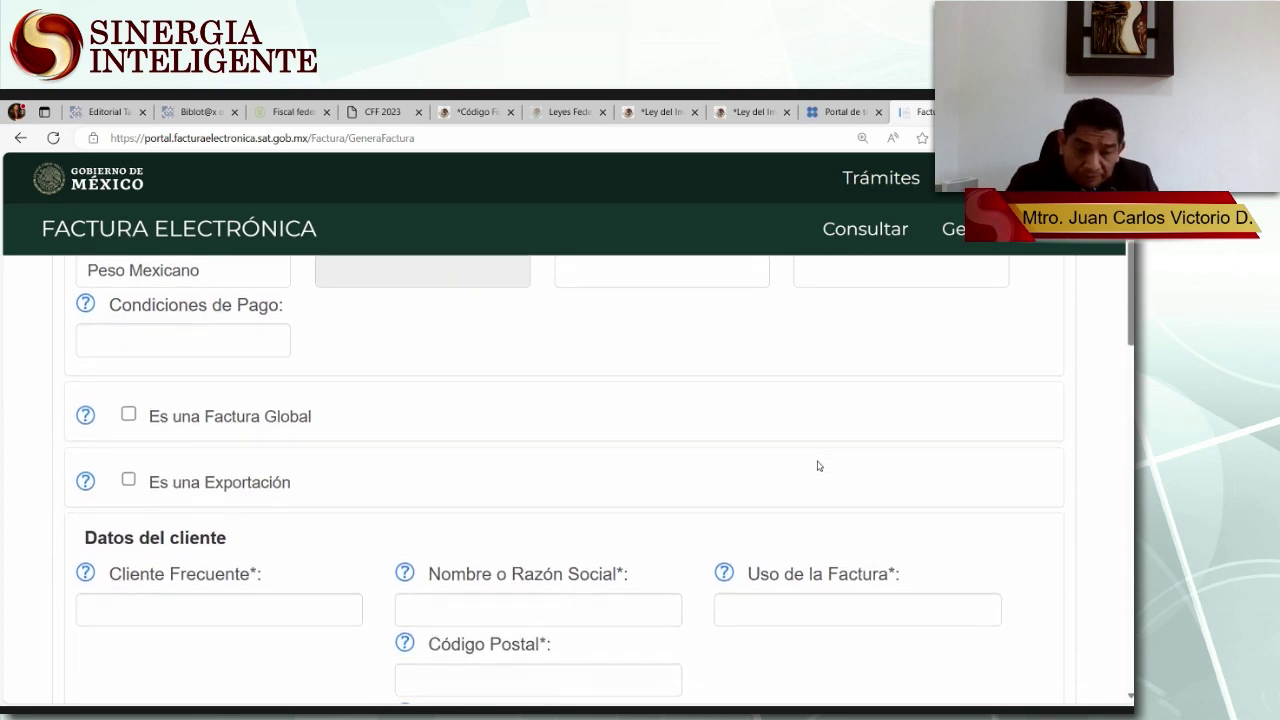
scroll(818, 465, "down", 1)
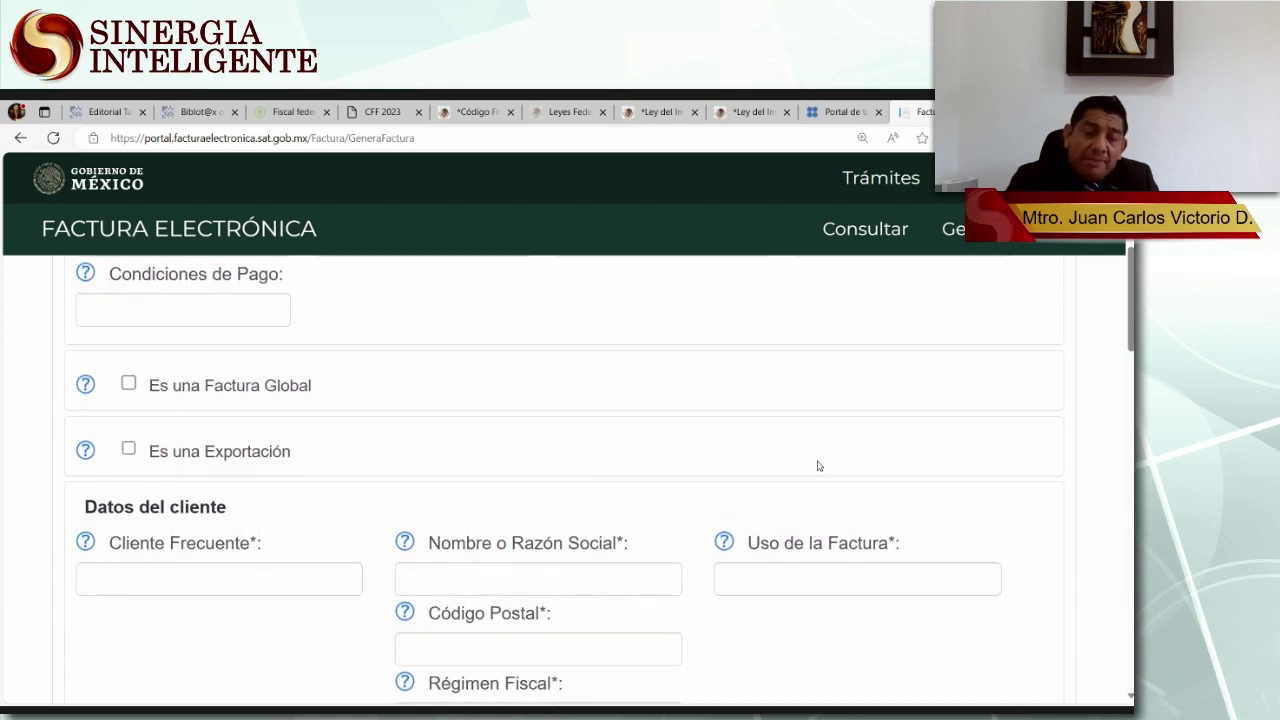
scroll(818, 465, "down", 1)
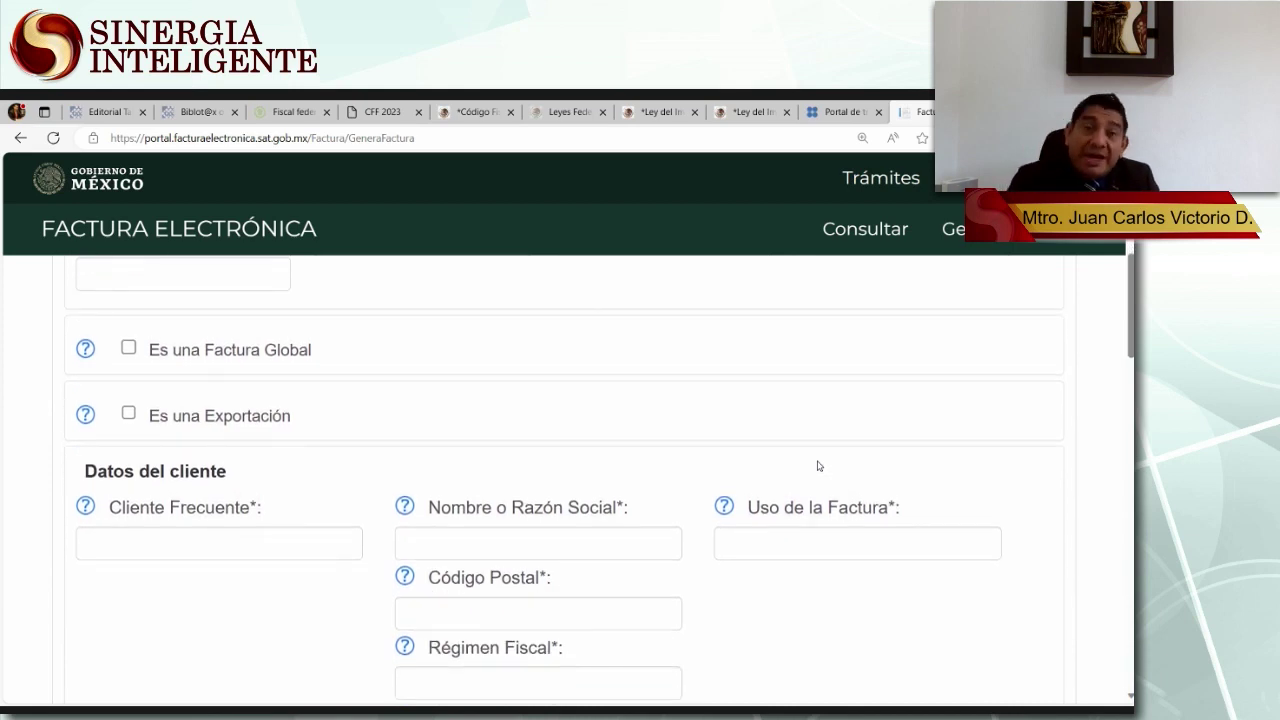
Review the global invoice option and highlight its label, Es una Factura Global.
scroll(818, 465, "up", 1)
scroll(818, 465, "down", 1)
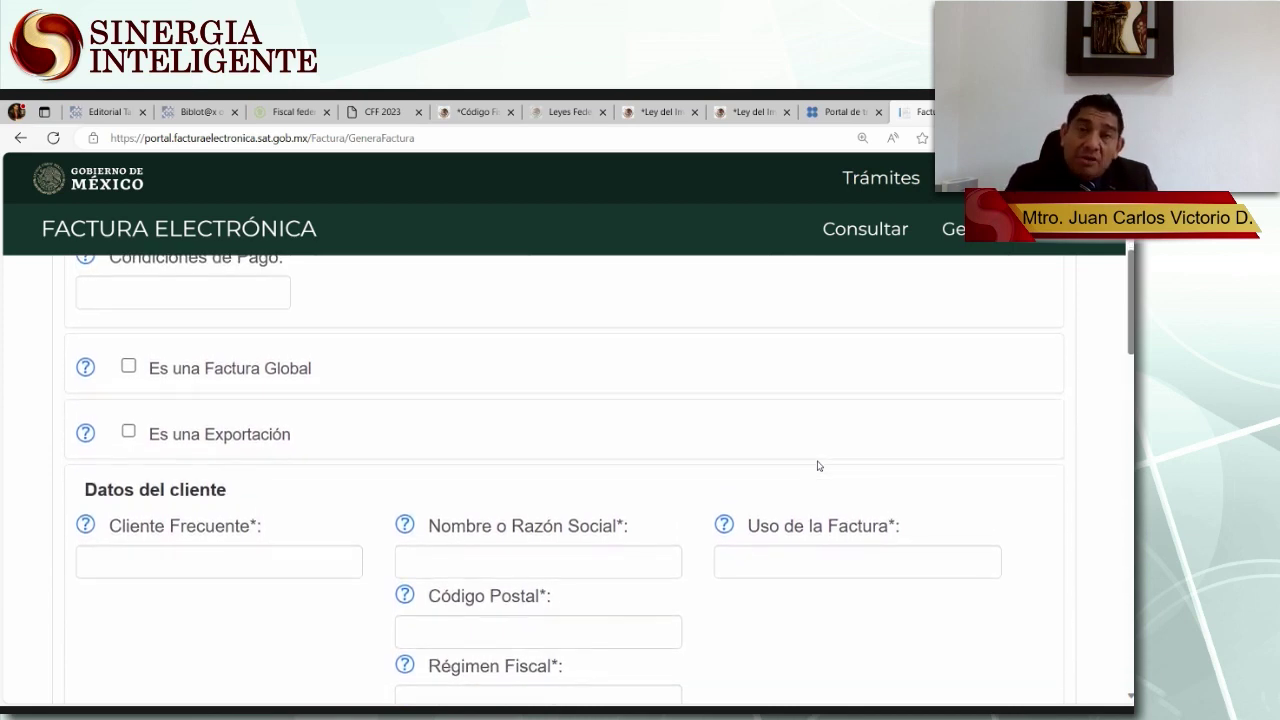
scroll(818, 465, "up", 1)
scroll(818, 465, "down", 1)
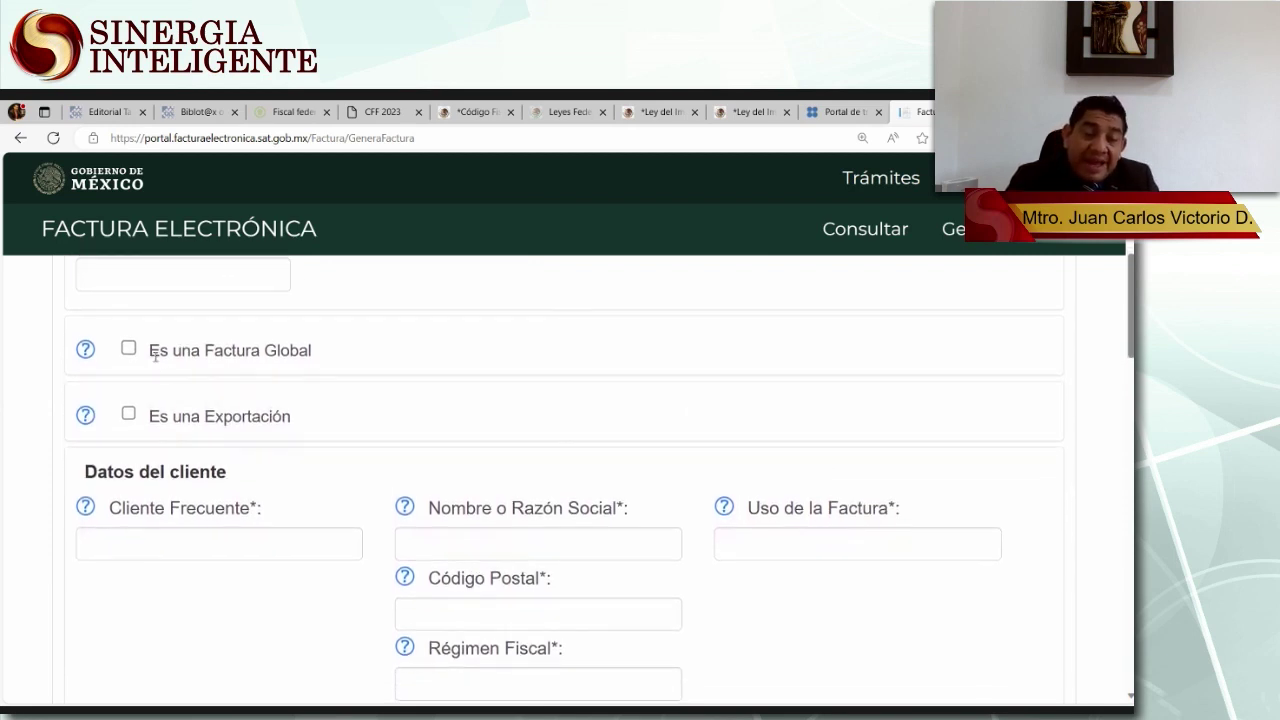
left_click_drag(155, 355, 323, 363)
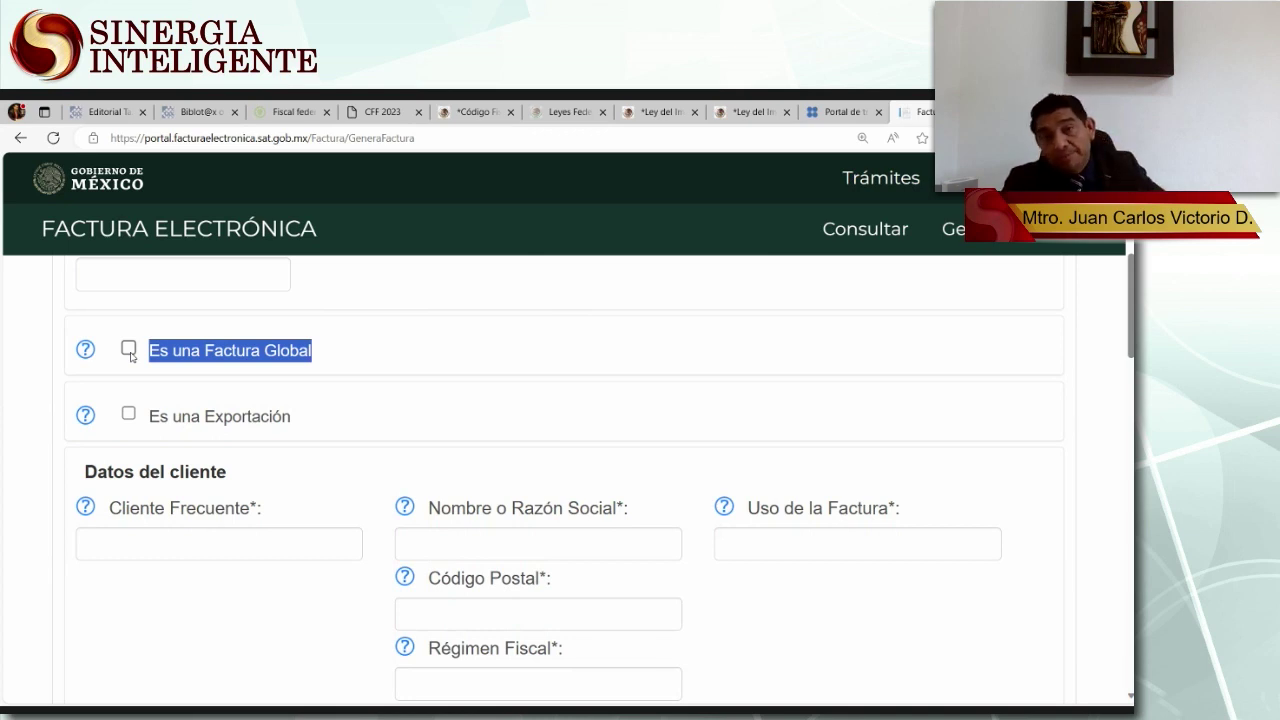
Select the frequent client ALSO ASESORES by its tax ID in the Datos del cliente section.
scroll(265, 442, "down", 1)
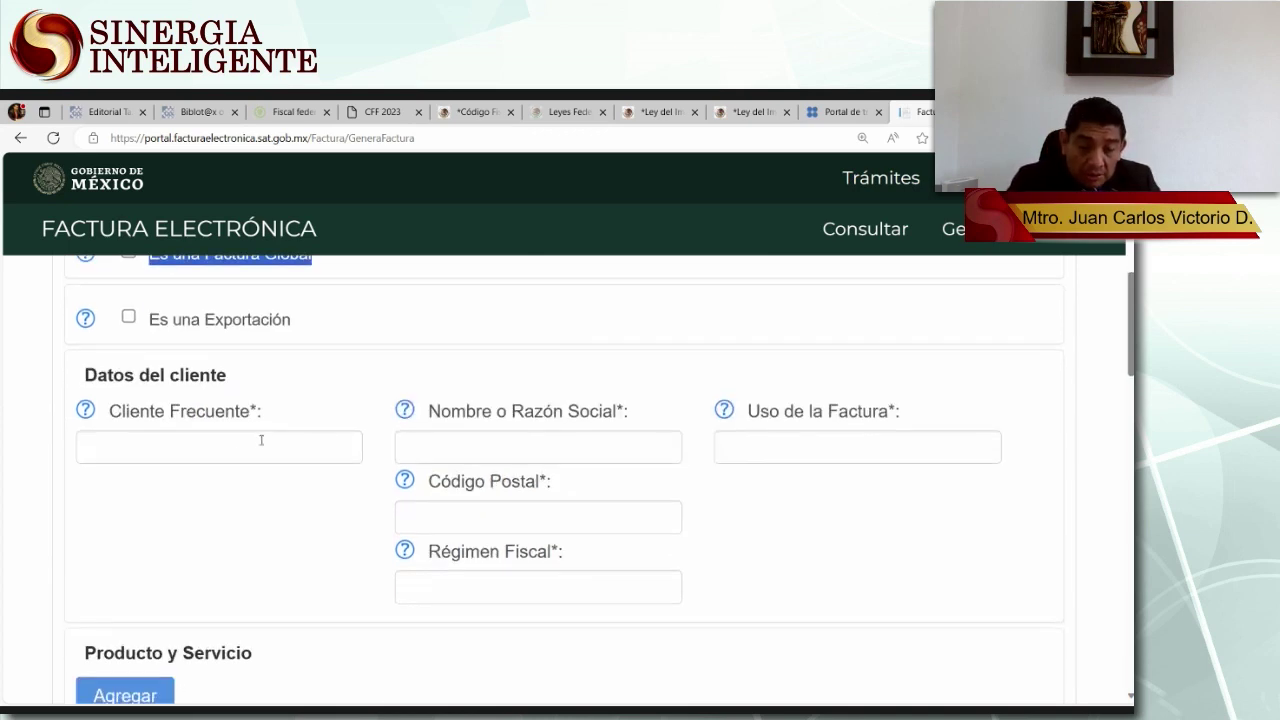
left_click(190, 446)
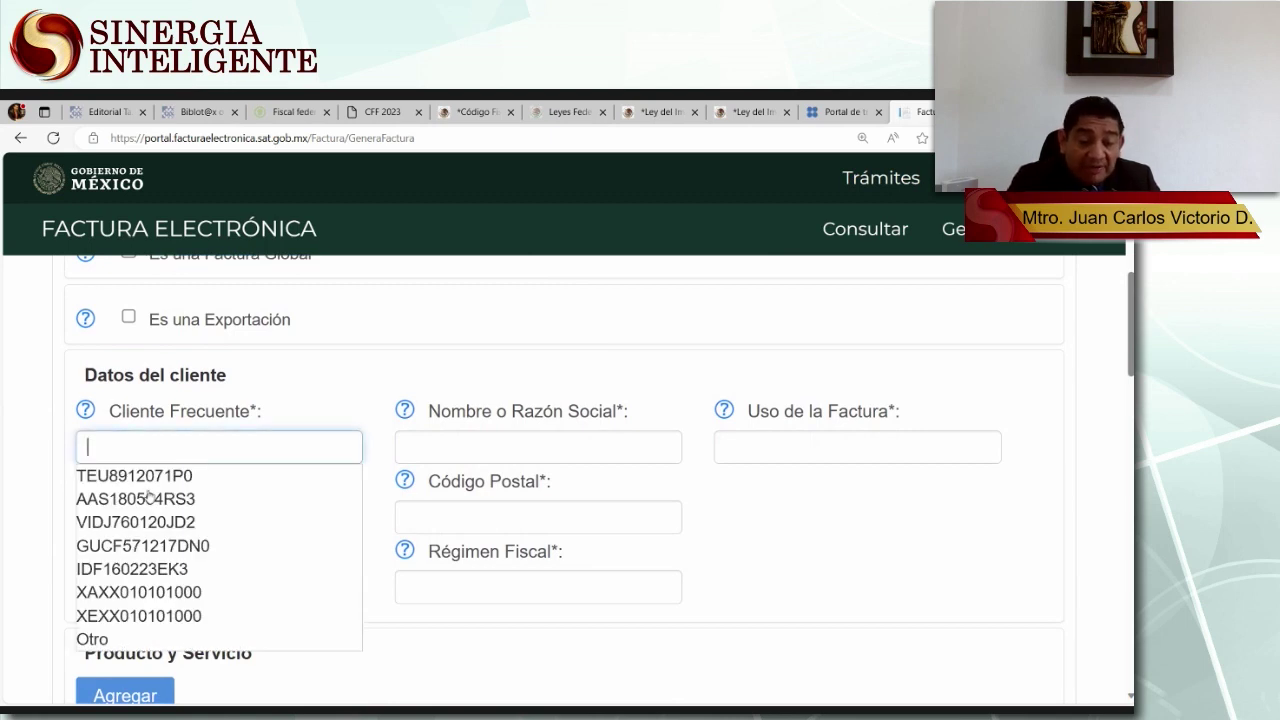
left_click(148, 497)
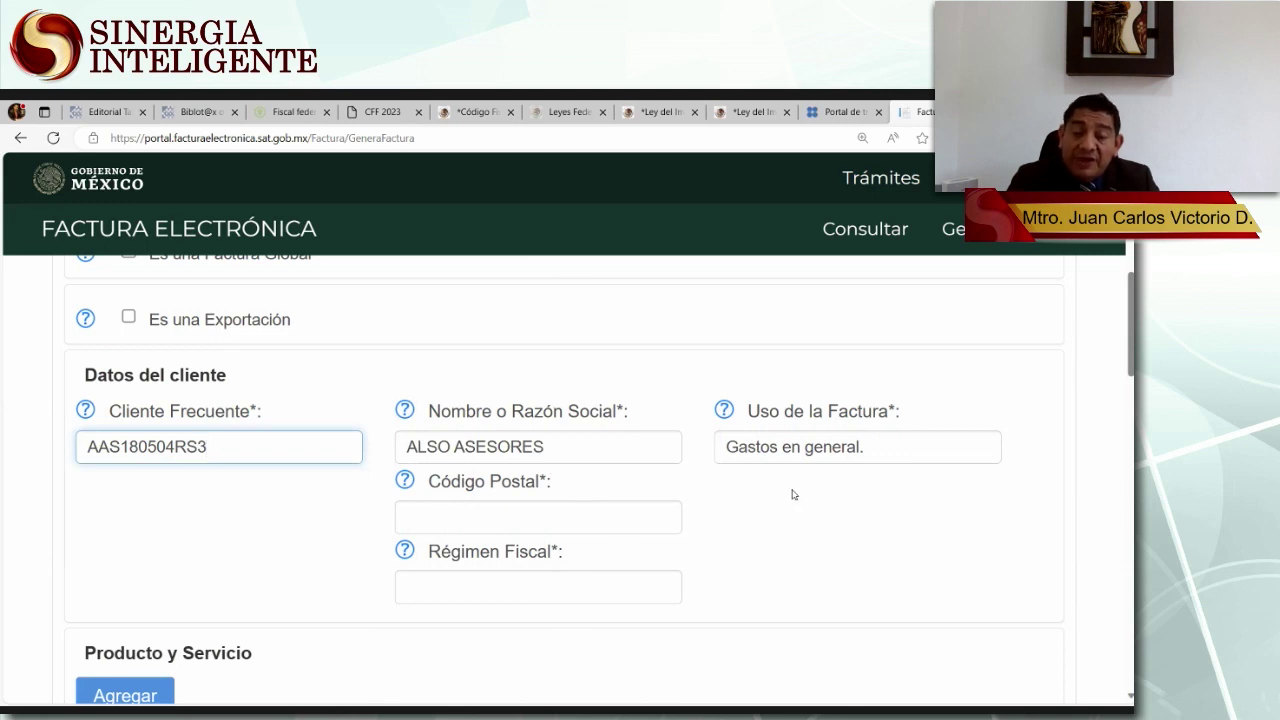
Replace the client's Uso de la Factura with Adquisición de mercancías.
left_click(878, 444)
key("BackSpace")
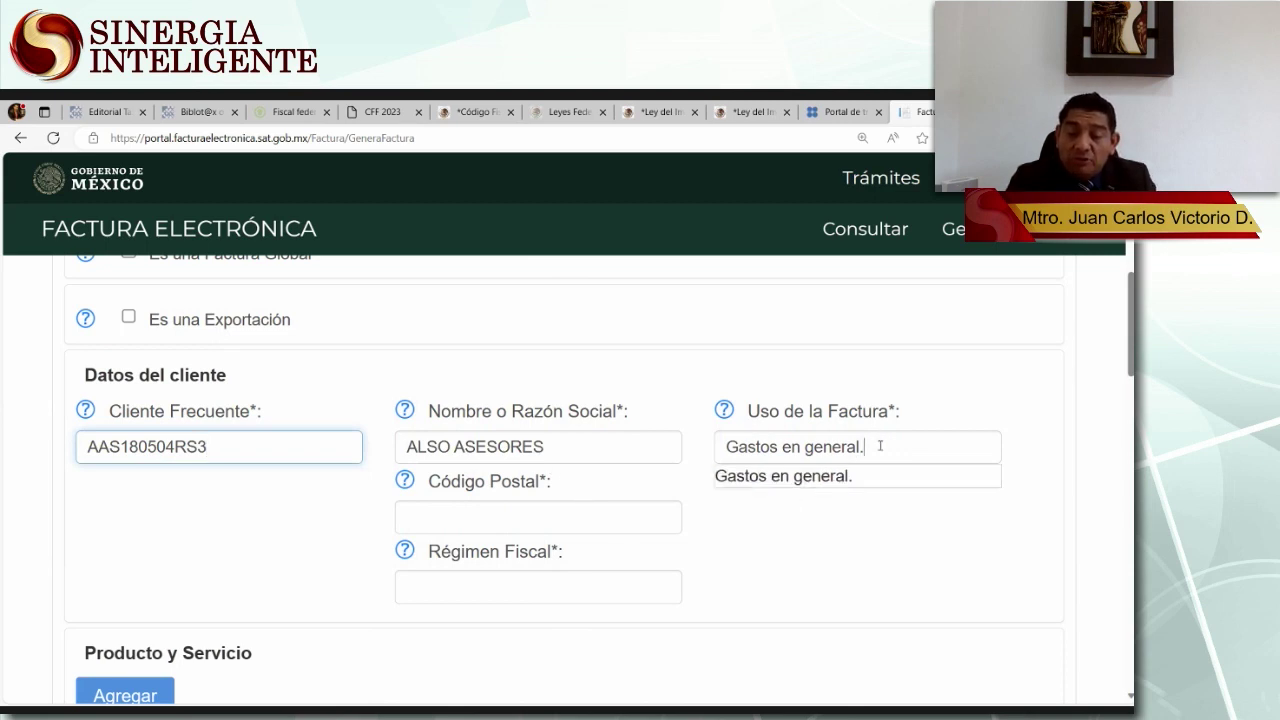
key("BackSpace")
key("BackSpace")
key("BackSpace")
key("BackSpace")
key("BackSpace")
key("BackSpace")
key("BackSpace")
key("BackSpace")
key("BackSpace")
key("BackSpace")
key("BackSpace")
key("BackSpace")
key("BackSpace")
key("BackSpace")
key("BackSpace")
key("BackSpace")
key("BackSpace")
type("ADQUI")
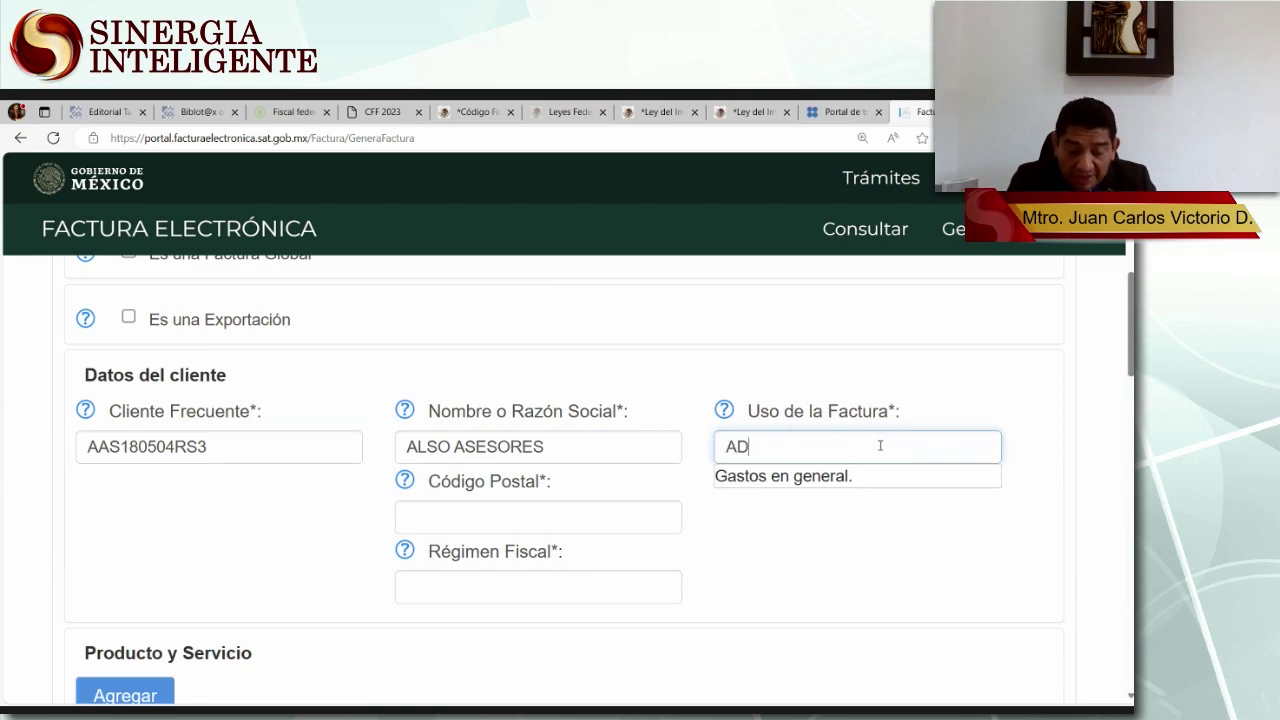
left_click(789, 475)
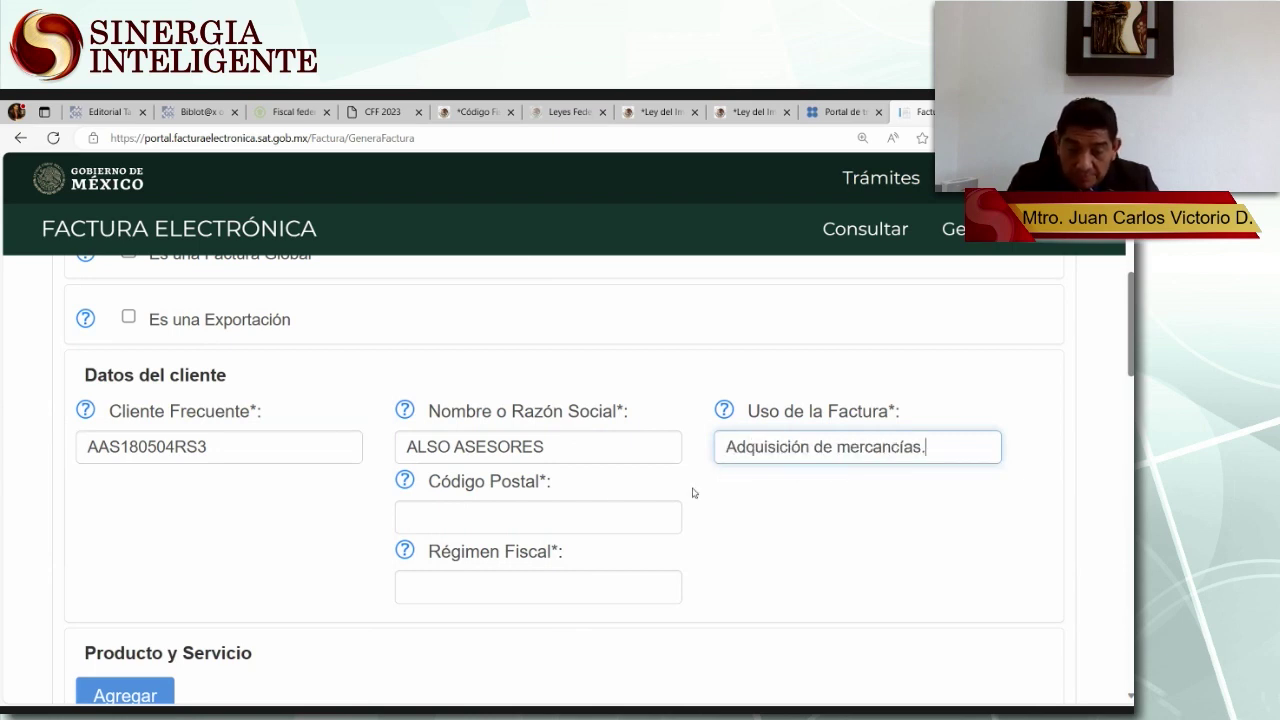
Enter the client's postal code and set its Régimen Fiscal to General de Ley Personas Morales.
left_click(500, 506)
type("0")
key("BackSpace")
type("30700")
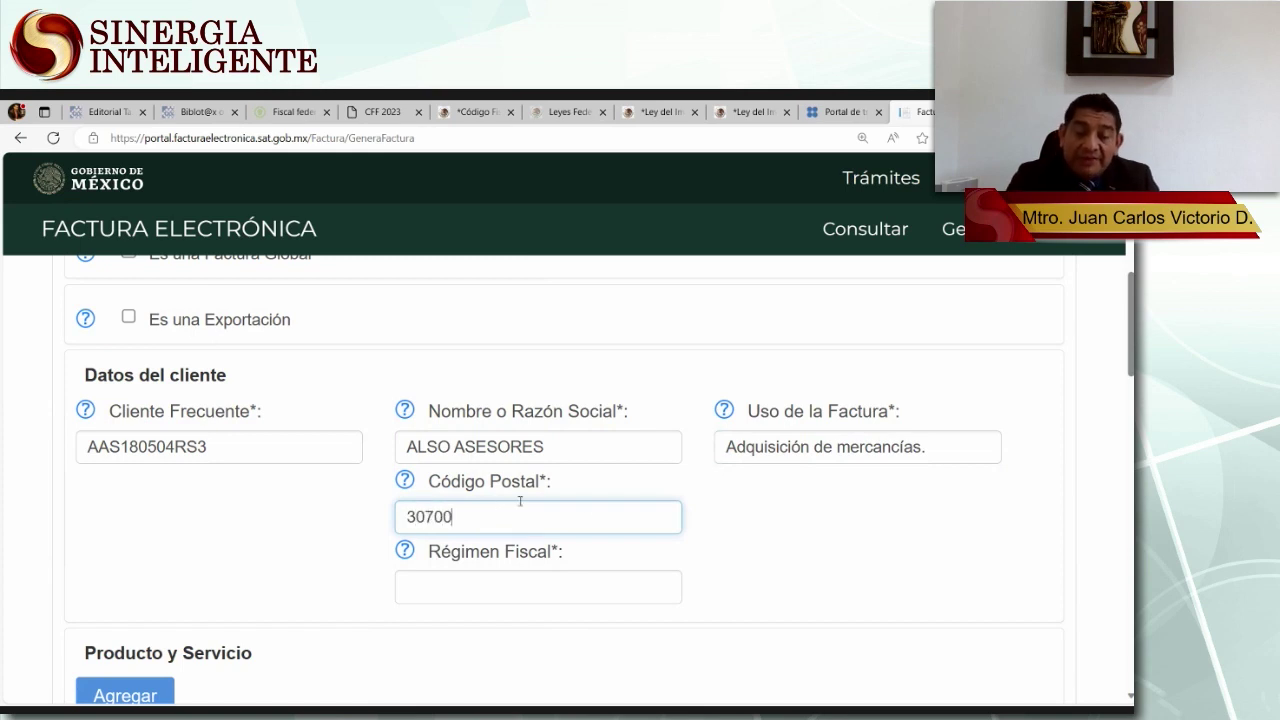
left_click(725, 516)
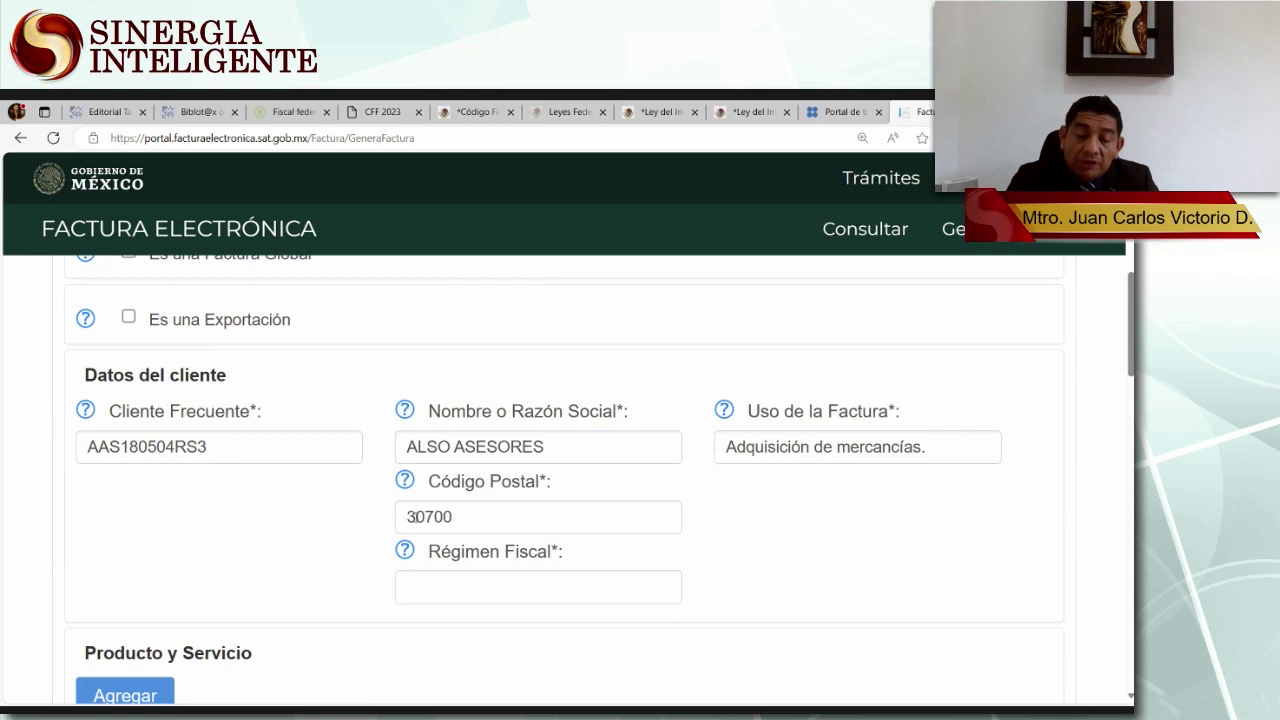
type("GENERAL")
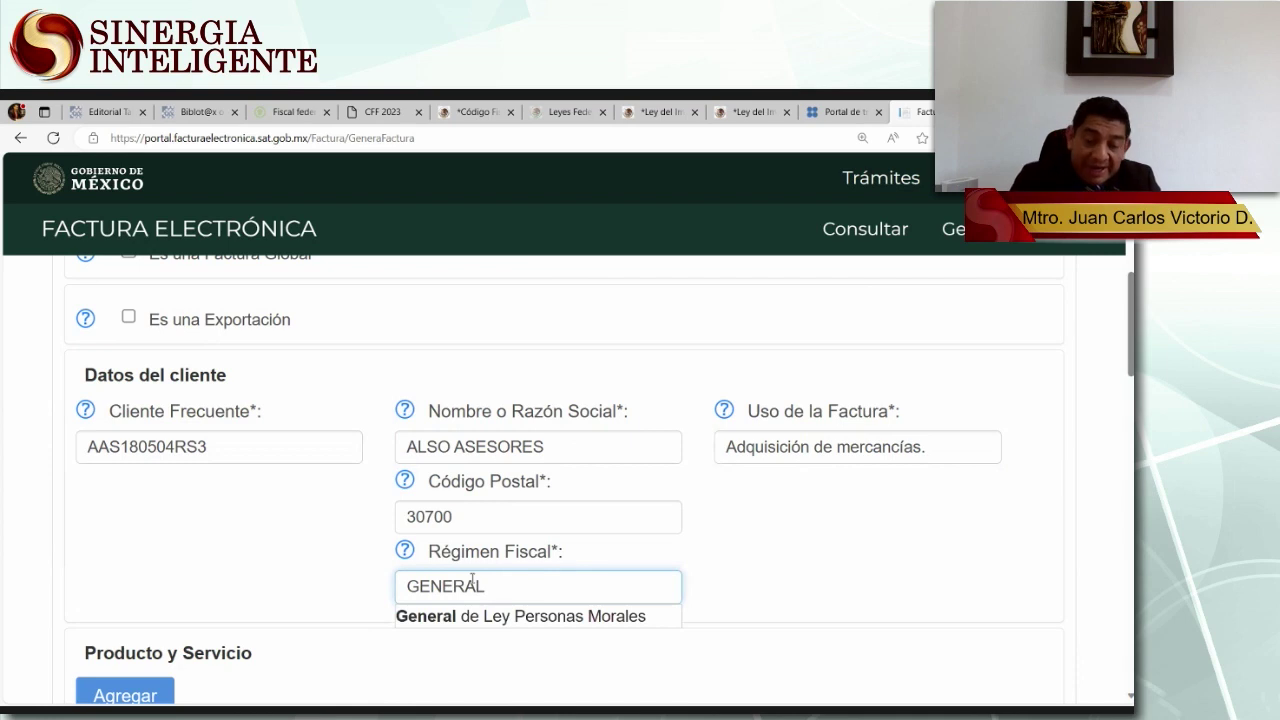
left_click(506, 617)
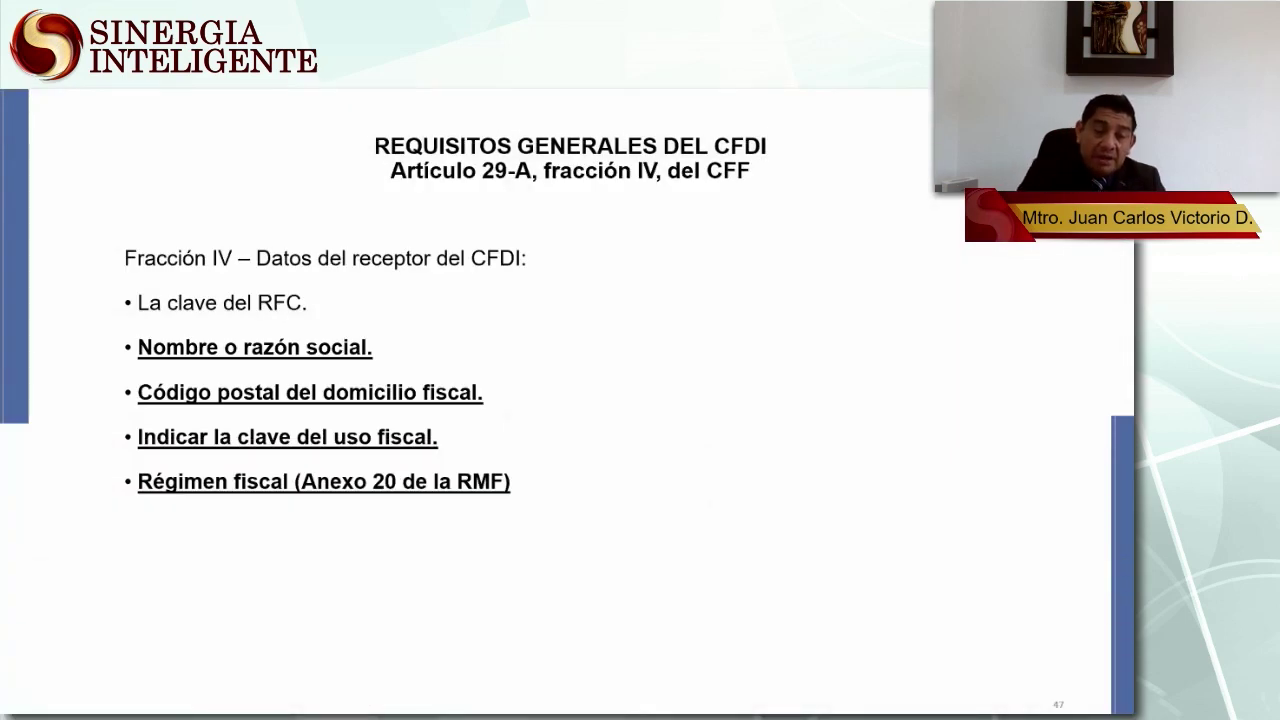
left_click_drag(106, 244, 107, 522)
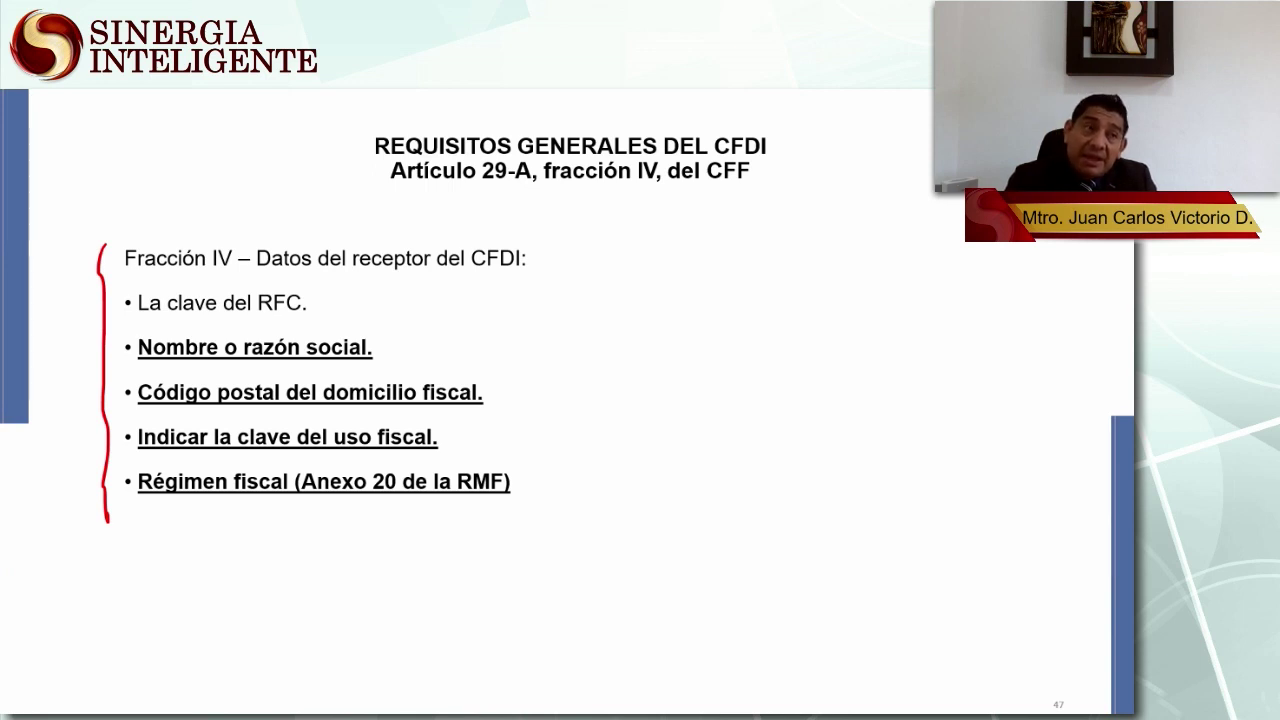
key("Right")
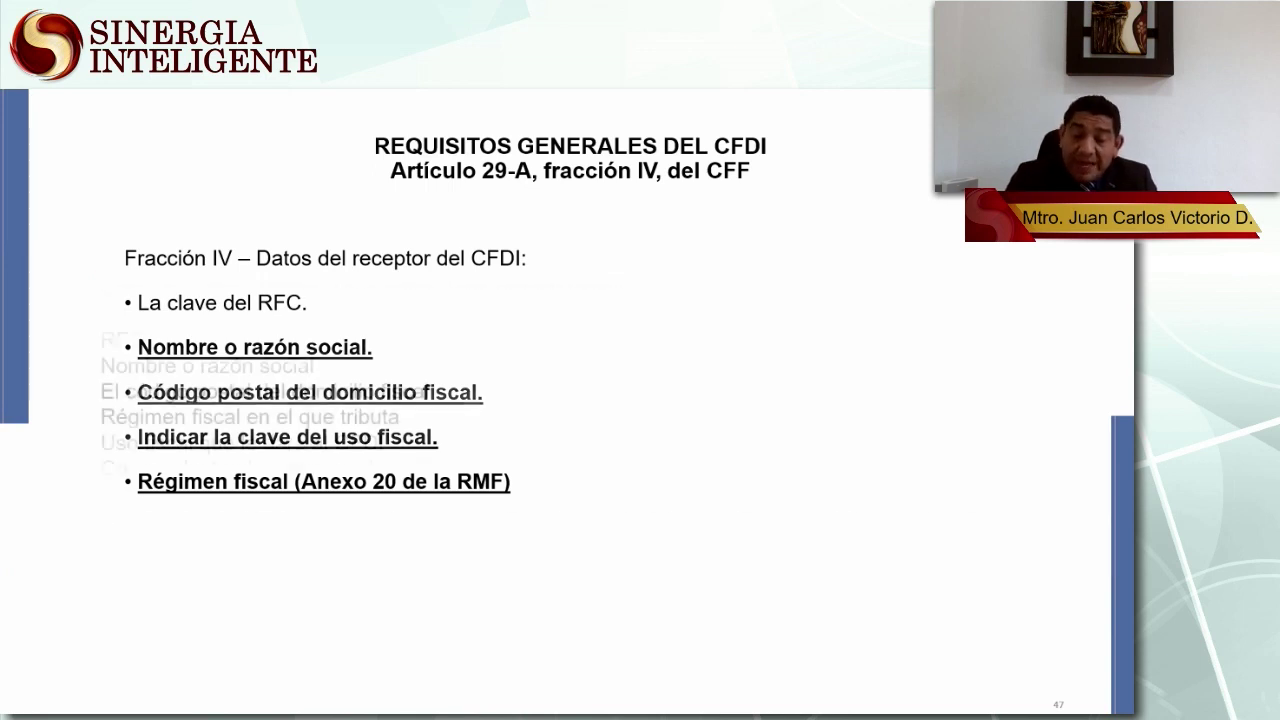
key("Right")
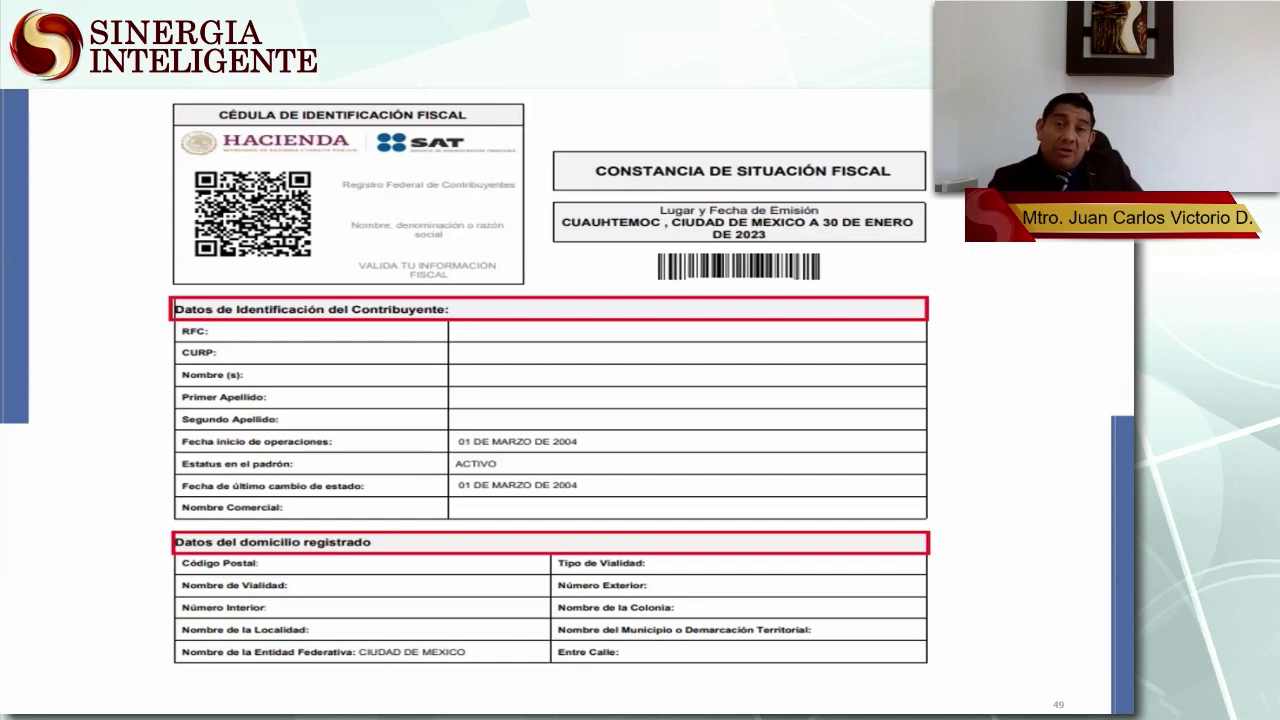